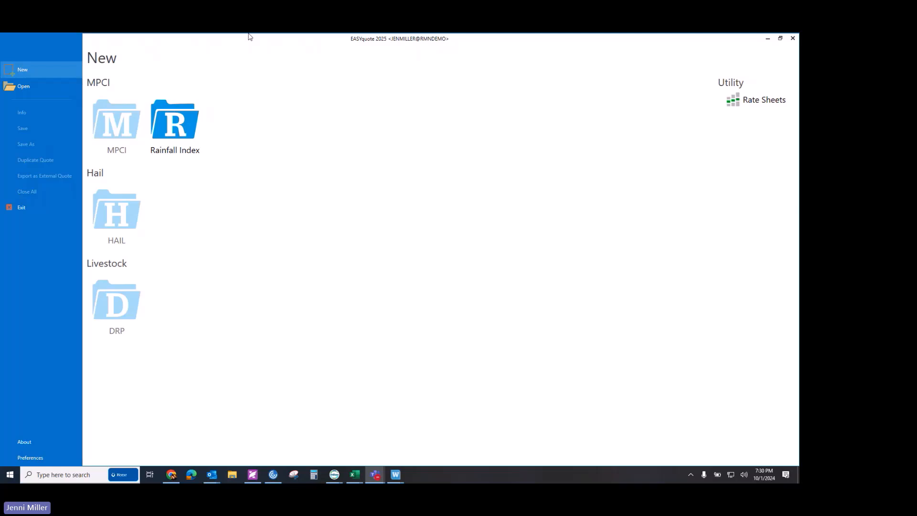
Start a new Rainfall Index quote line with Kansas as the state.
click(175, 128)
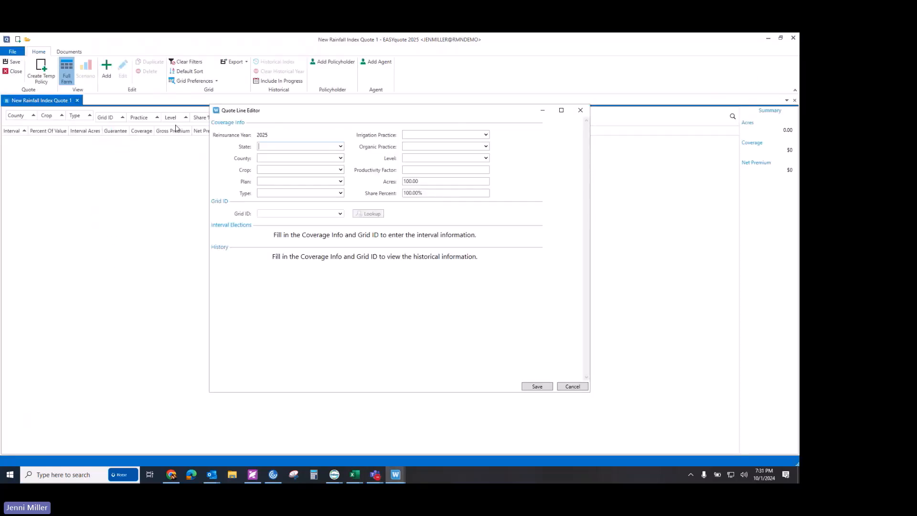
click(340, 146)
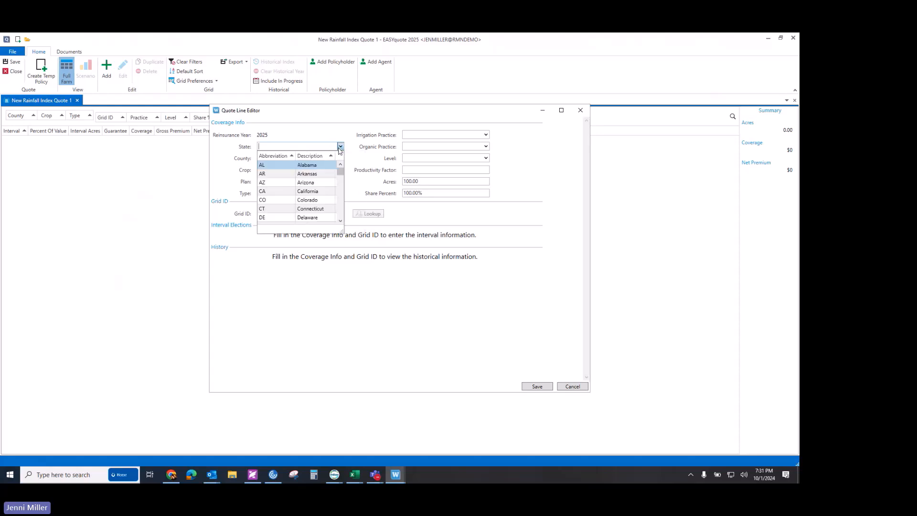
text(k)
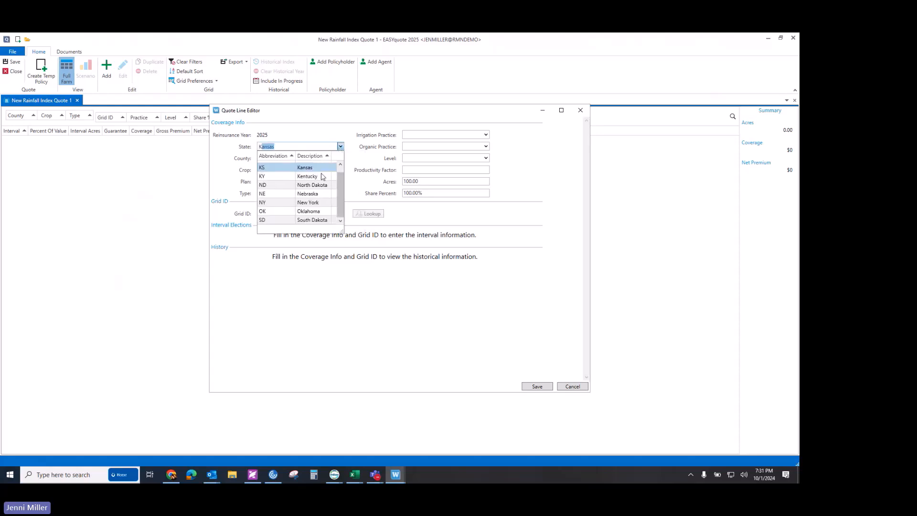
click(318, 168)
Choose Anderson County, Pasture,Rangeland,Forage crop and Grazing coverage type.
click(340, 158)
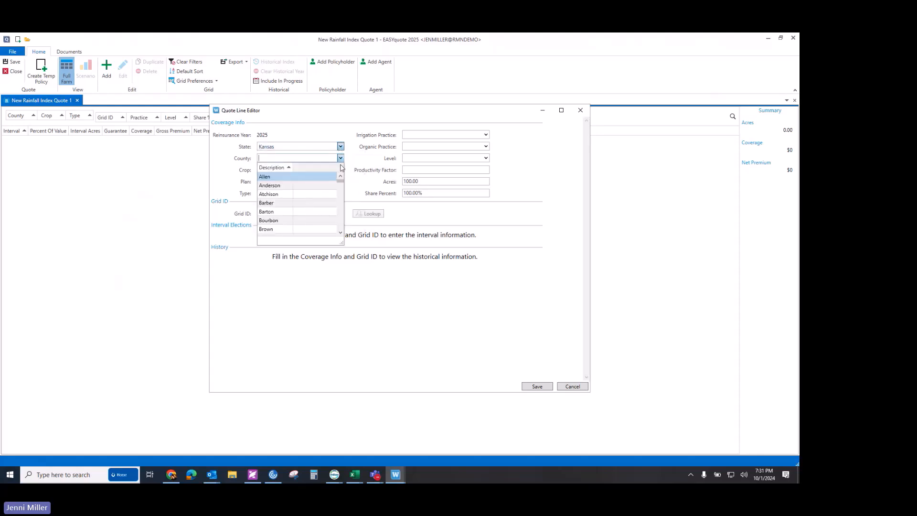
click(277, 186)
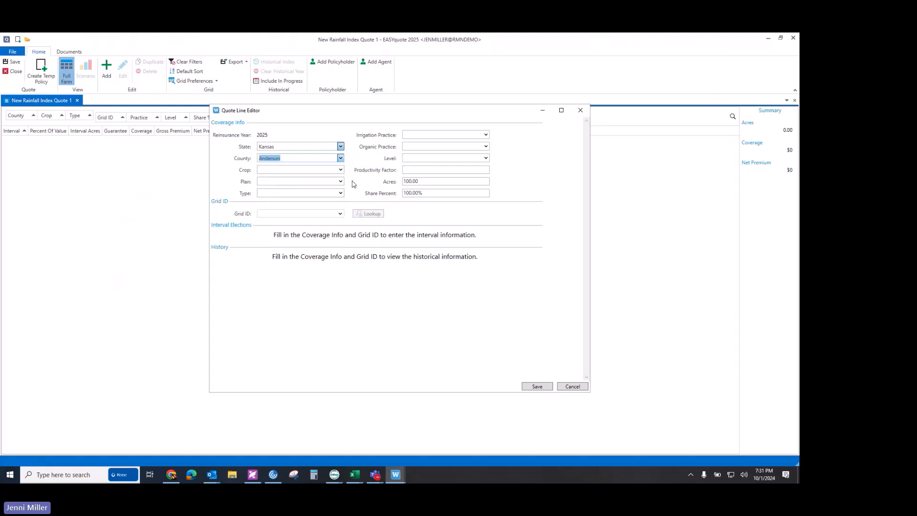
click(340, 170)
click(273, 187)
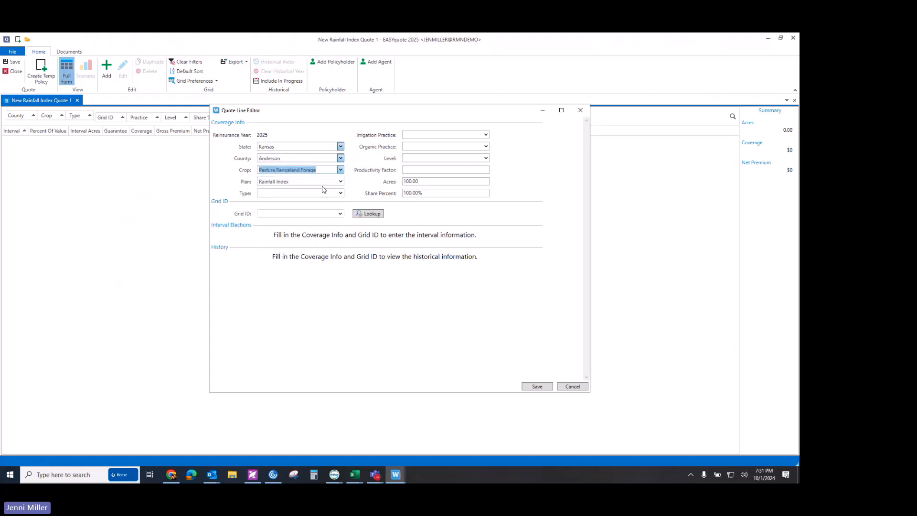
click(341, 194)
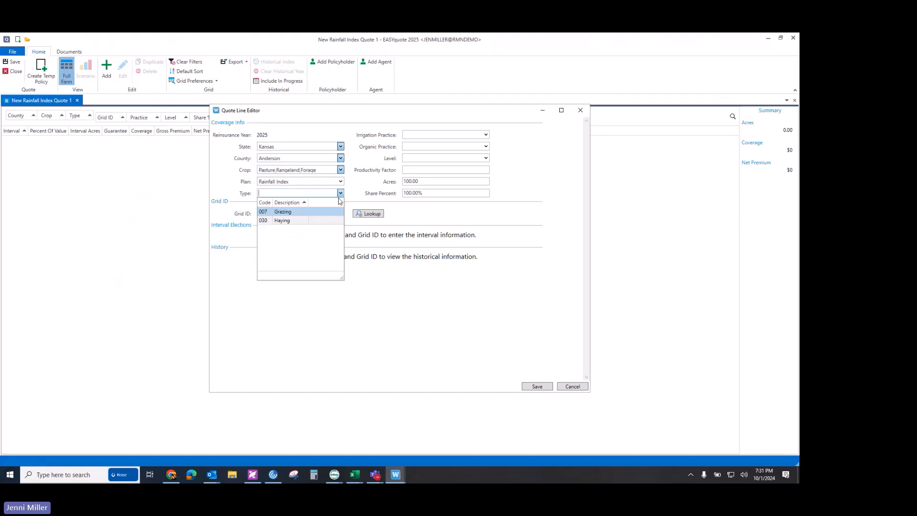
click(289, 213)
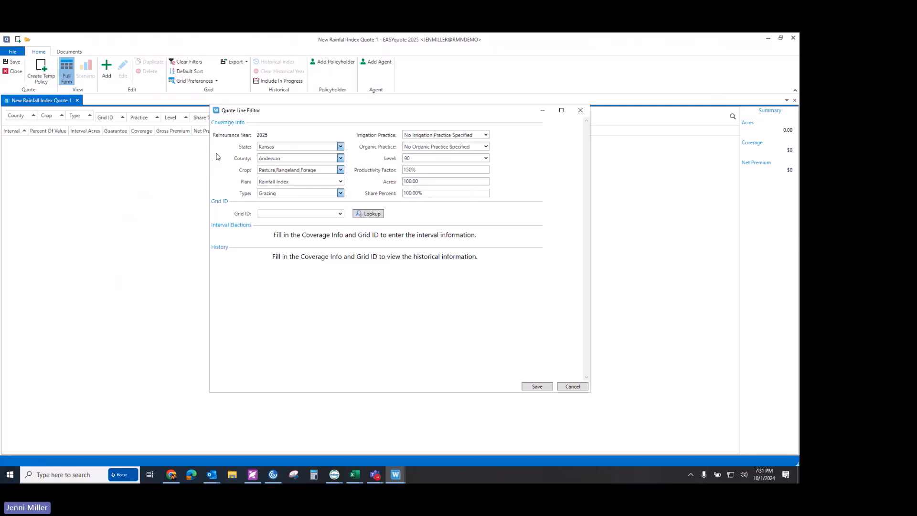
click(340, 214)
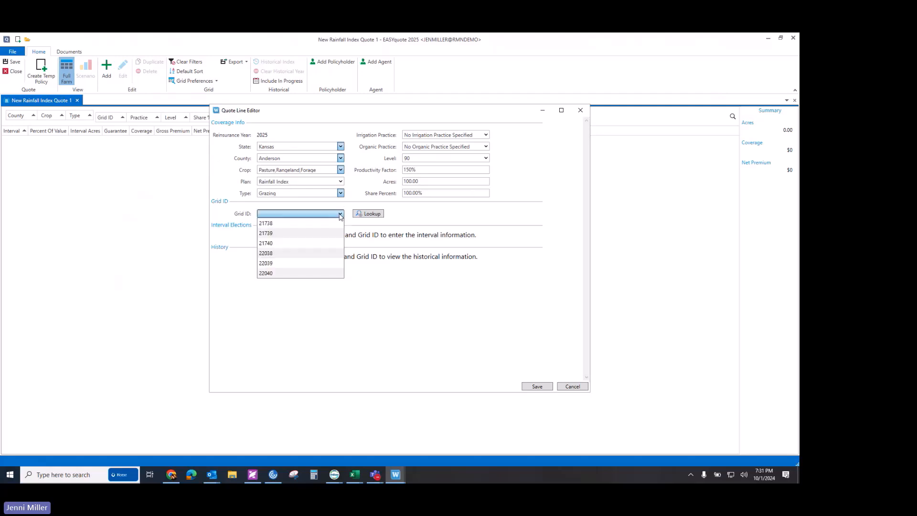
Select grid 21739 for the quote line.
click(294, 233)
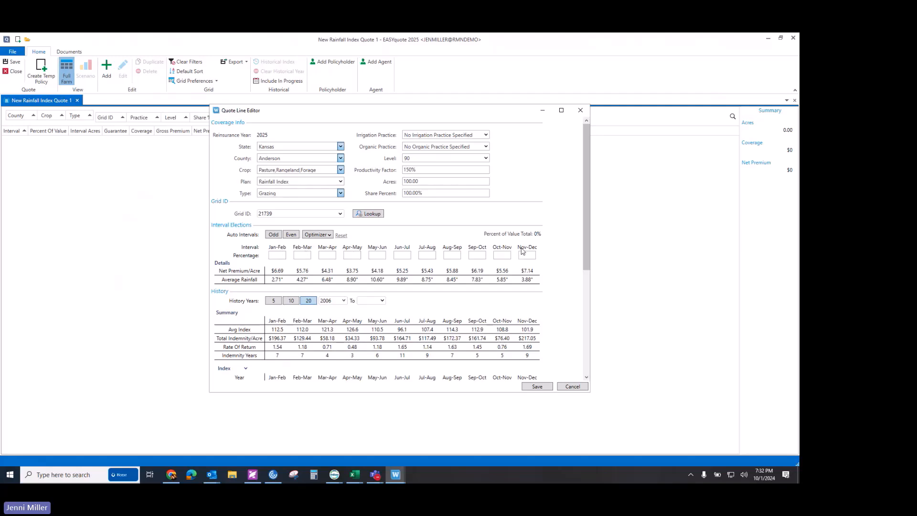
Apply Odd then Even auto intervals and run the Optimizer with 50% cap over 20 years.
click(274, 235)
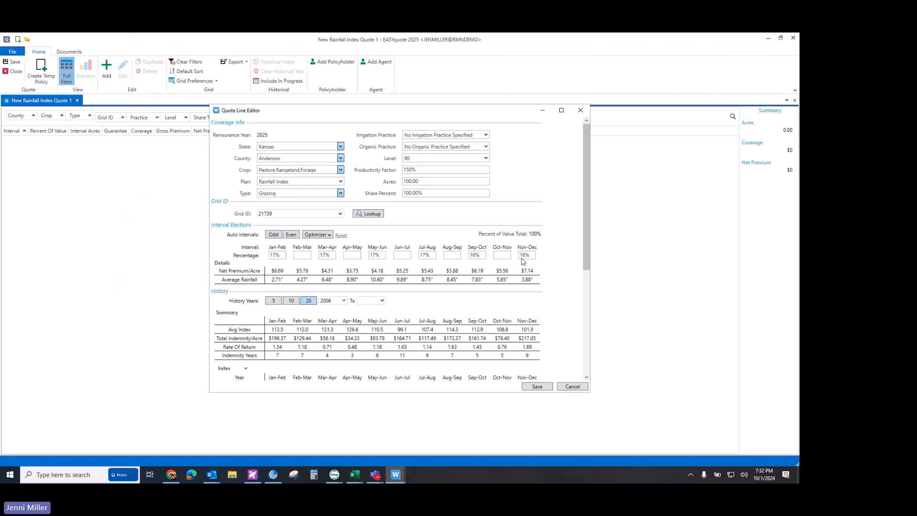
click(293, 235)
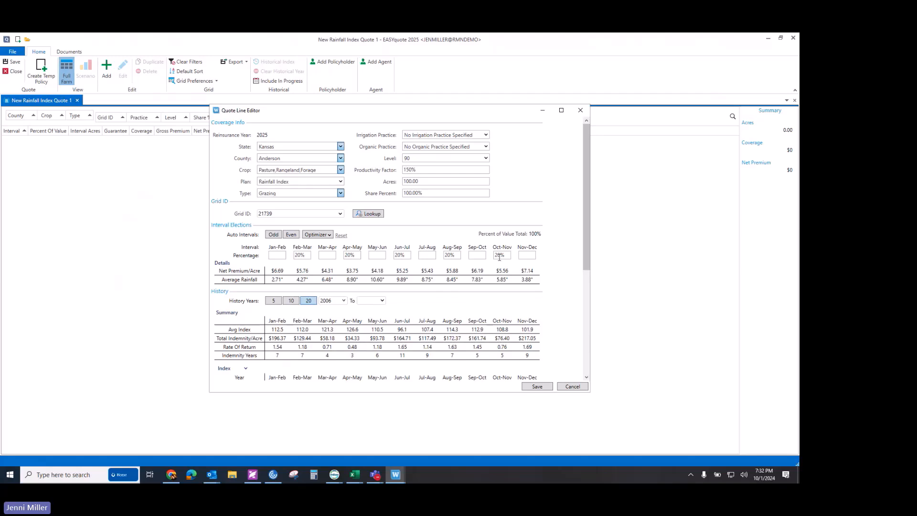
click(331, 236)
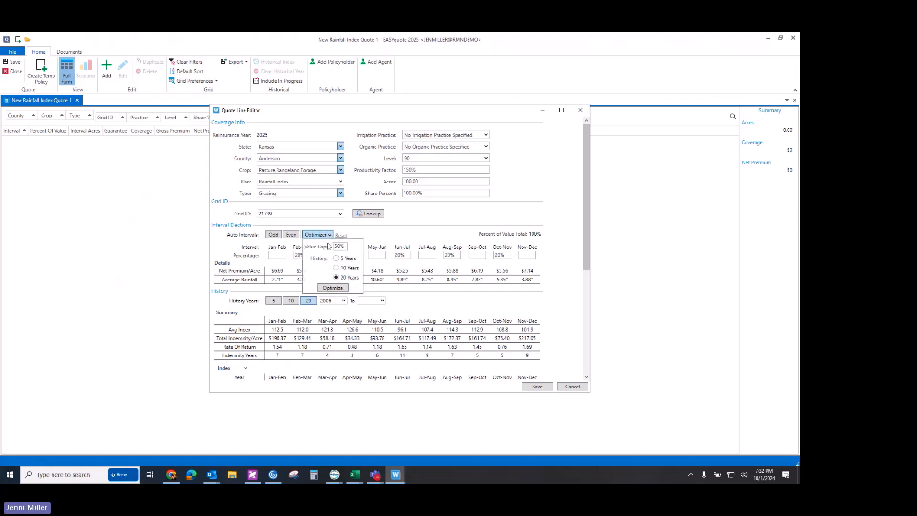
click(342, 289)
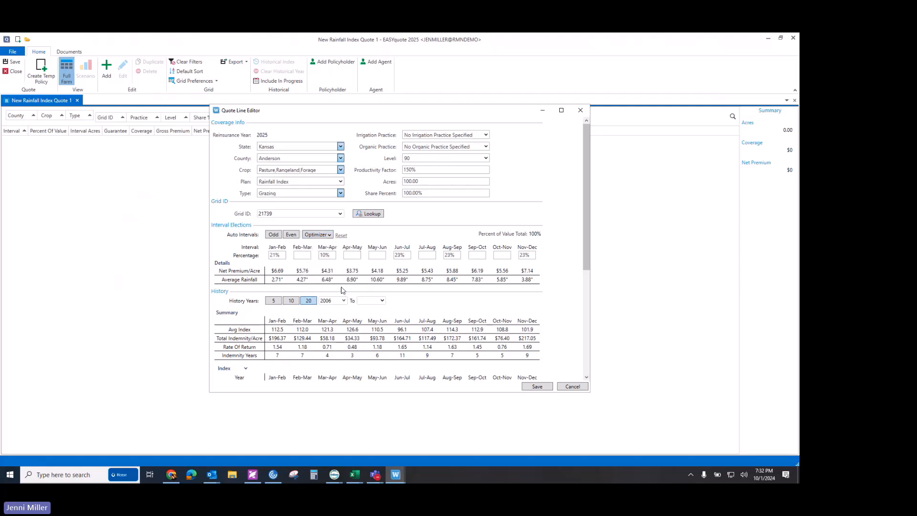
Review the optimized interval percentages and save the quote line ($6,331 coverage, $604 premium).
click(326, 237)
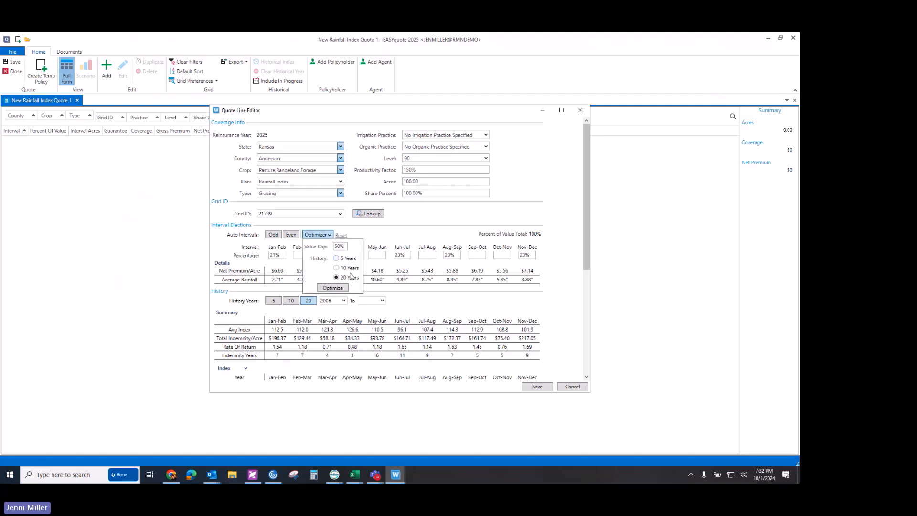
click(371, 238)
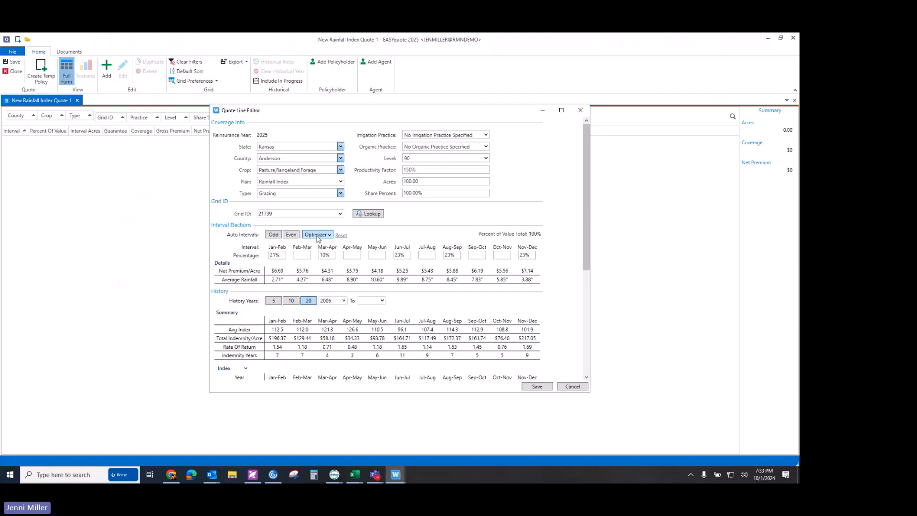
click(302, 255)
click(334, 255)
click(351, 254)
click(538, 387)
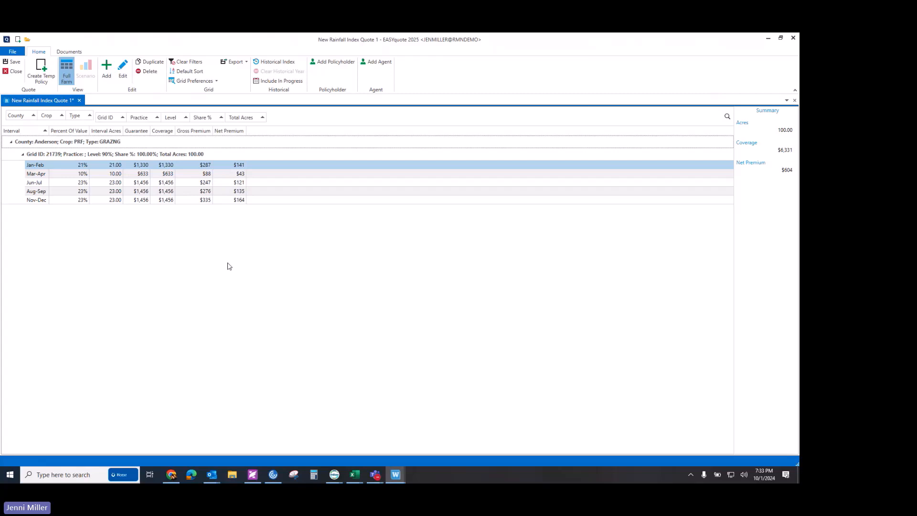
Create a temporary MPCI application from the Rainfall Index quote.
click(41, 68)
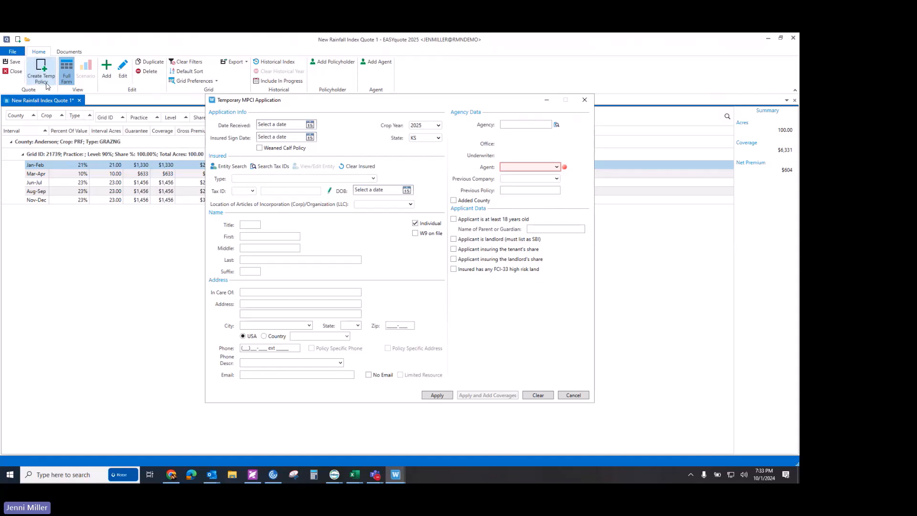
Enter 10/1/2024 as both the date received and the insured sign date.
click(295, 125)
text(100124)
key(Tab)
text(100124)
key(Tab)
Enter the training agency code, pick CROP AGENT, and add the insured found by tax ID.
click(523, 127)
text(999999)
click(532, 167)
click(517, 176)
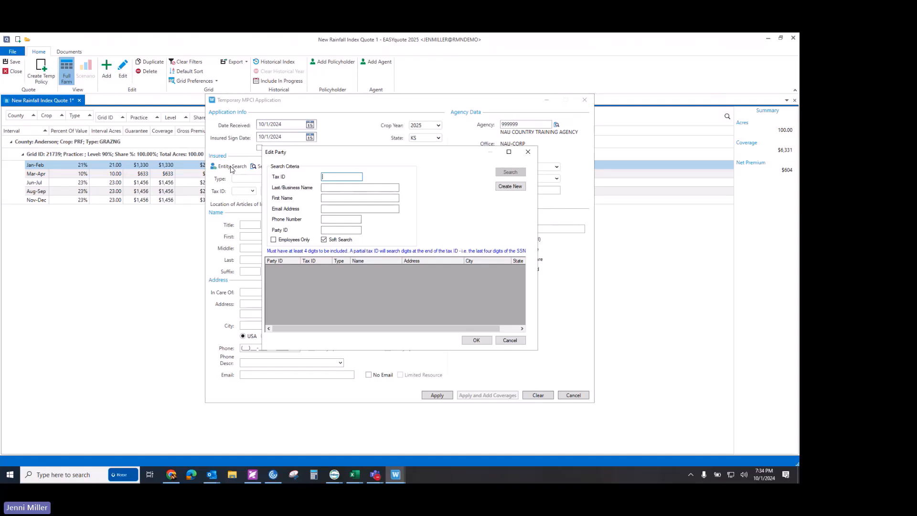
text(345678912)
key(Return)
click(477, 340)
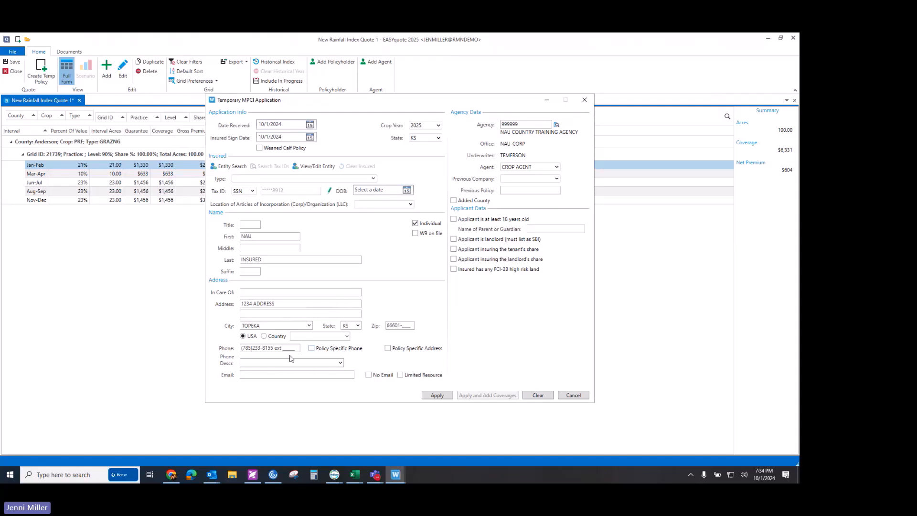
Submit the application as an Individual at least 18 years old and open the new policy.
click(320, 182)
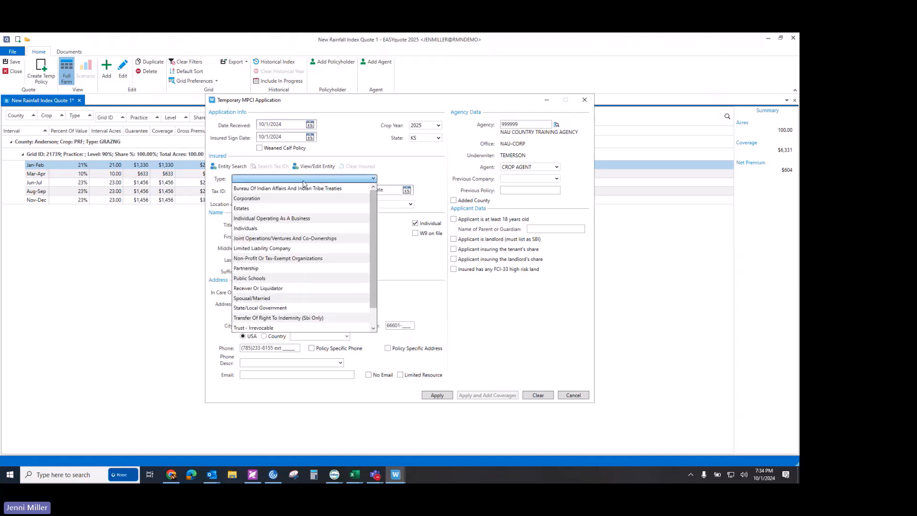
click(243, 230)
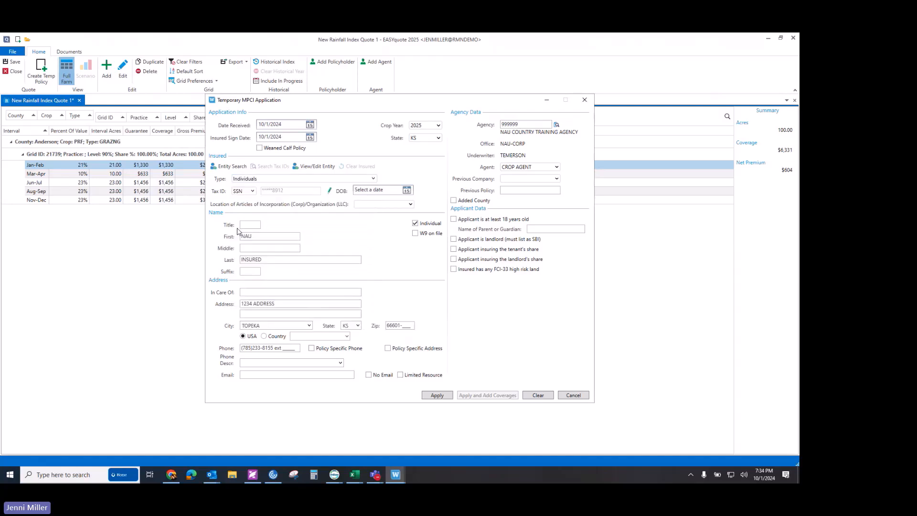
click(459, 220)
click(430, 396)
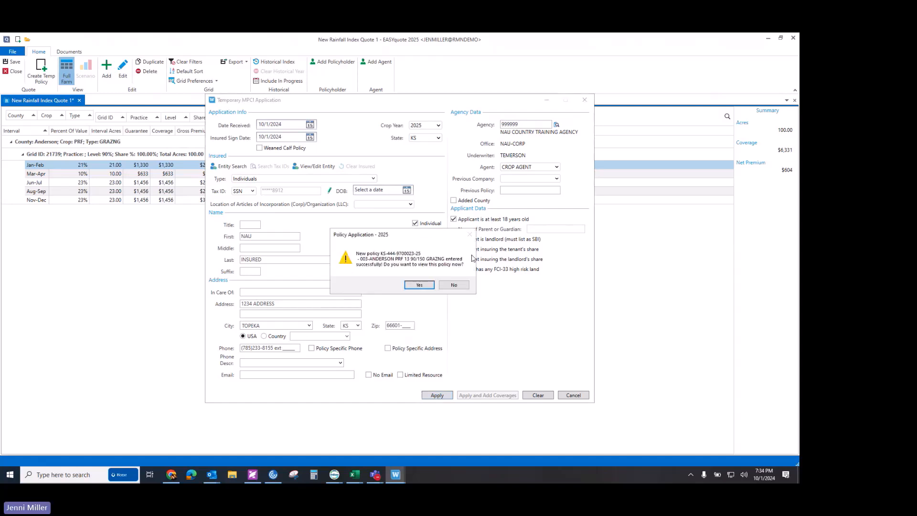
click(419, 285)
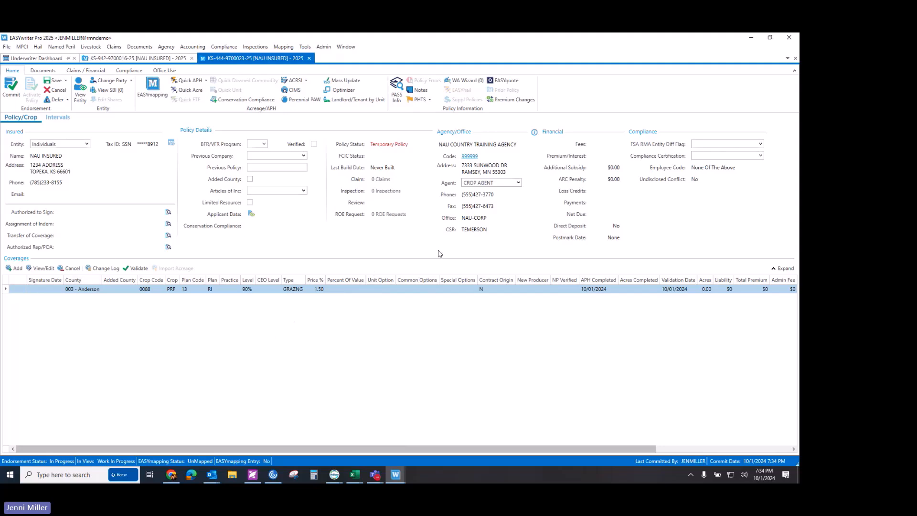
click(23, 47)
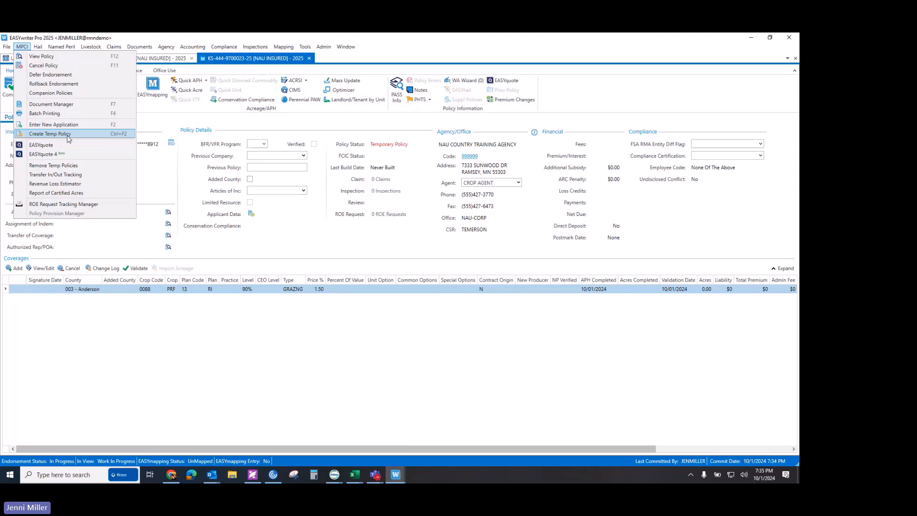
click(314, 237)
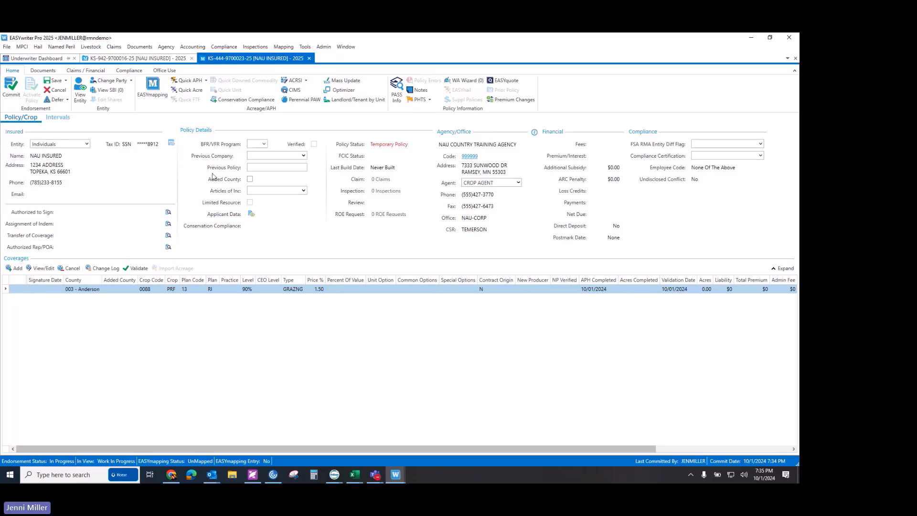
Add a new coverage for 107 - Linn County with origin code N - New.
click(13, 269)
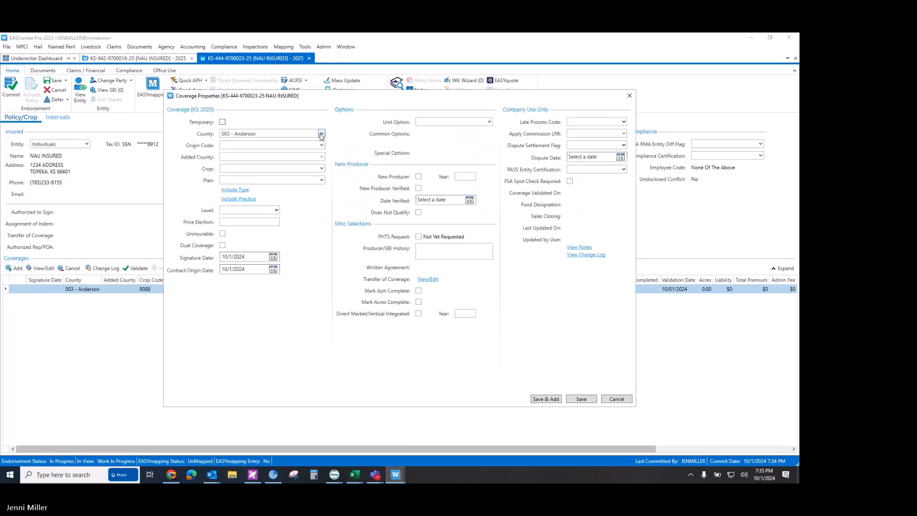
text(linn)
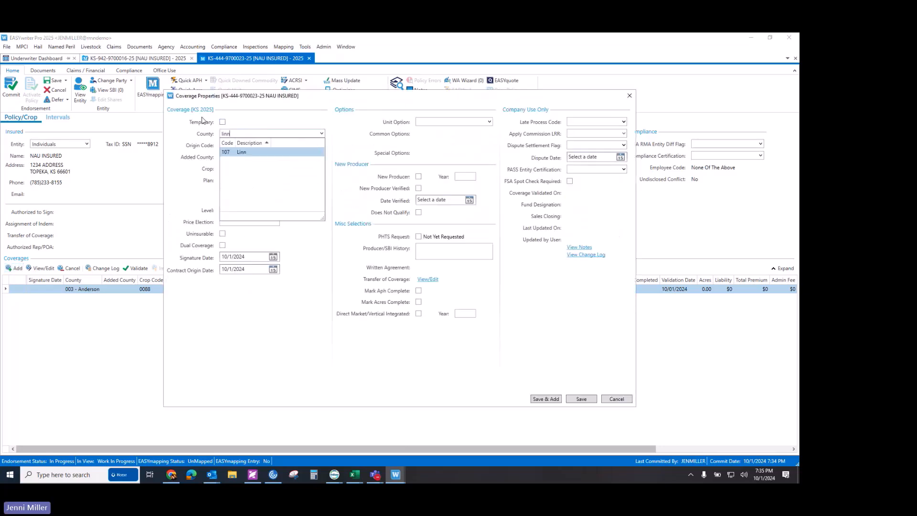
key(Tab)
click(315, 145)
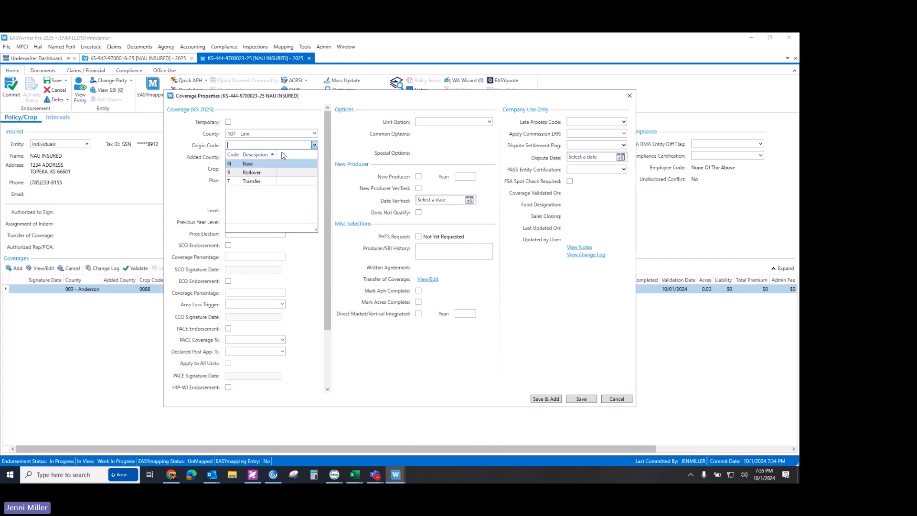
click(251, 165)
Set crop Pasture,Rangeland,Forage, Rainfall Index plan, Grazing type, level 90, productivity factor 1.50.
click(315, 169)
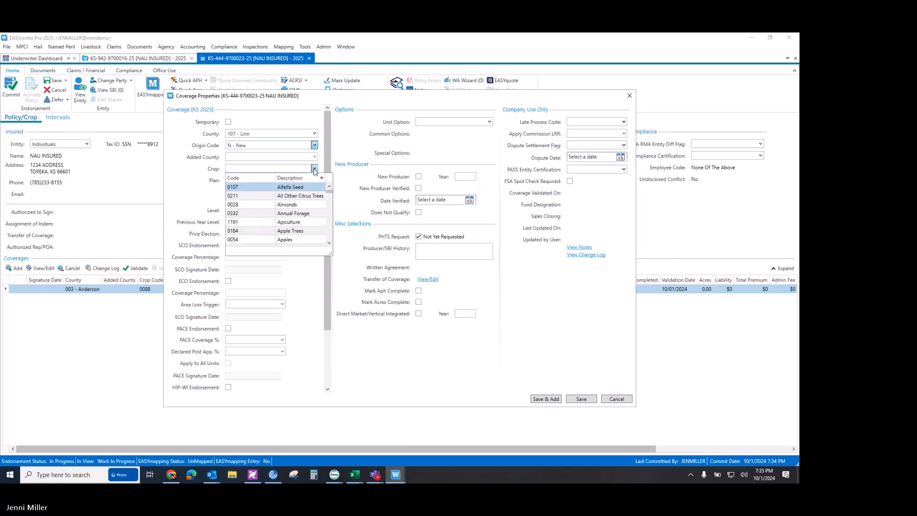
text(pa)
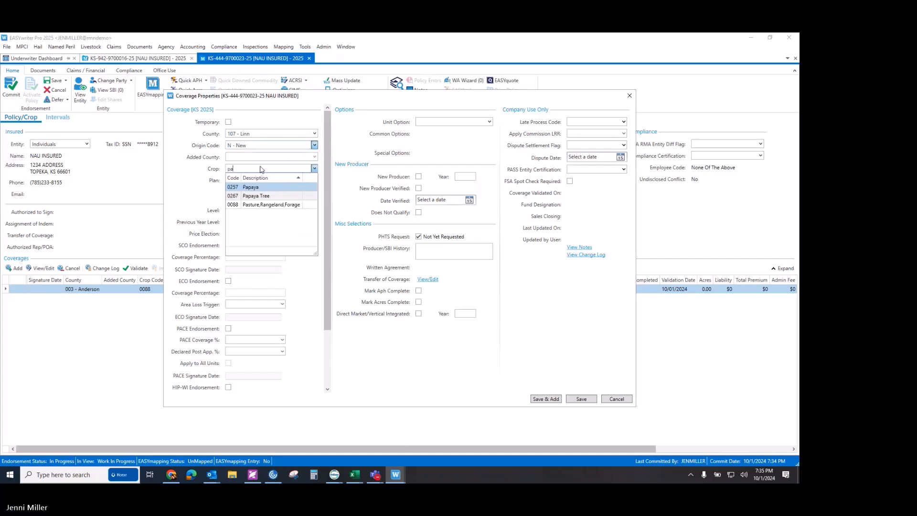
click(268, 205)
click(305, 181)
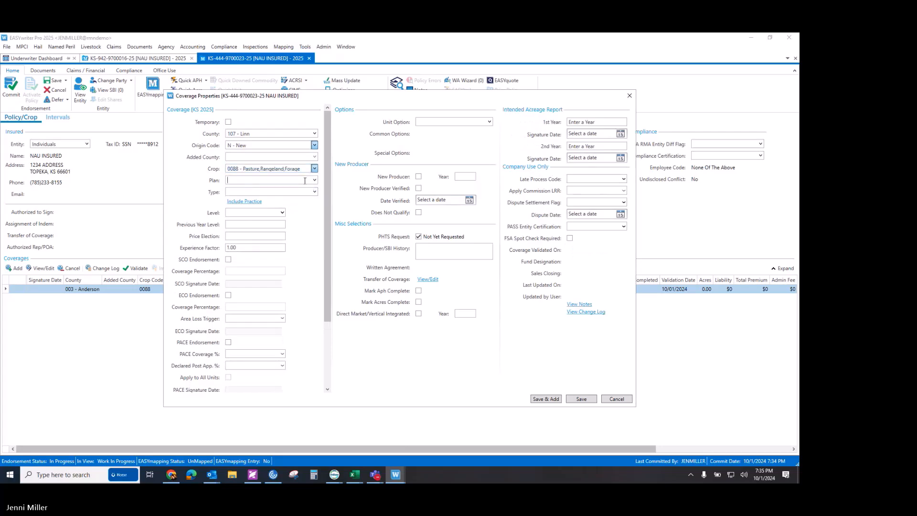
click(265, 200)
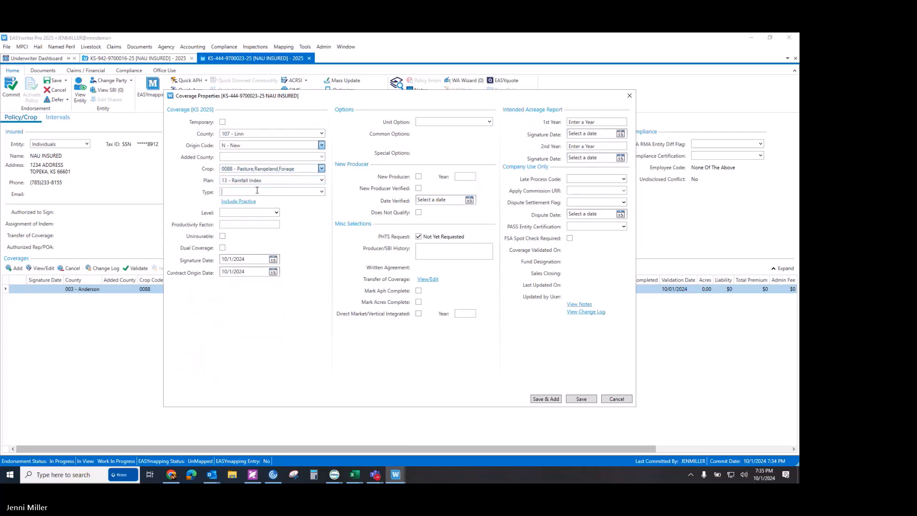
click(256, 192)
click(245, 205)
click(276, 212)
click(258, 263)
key(Tab)
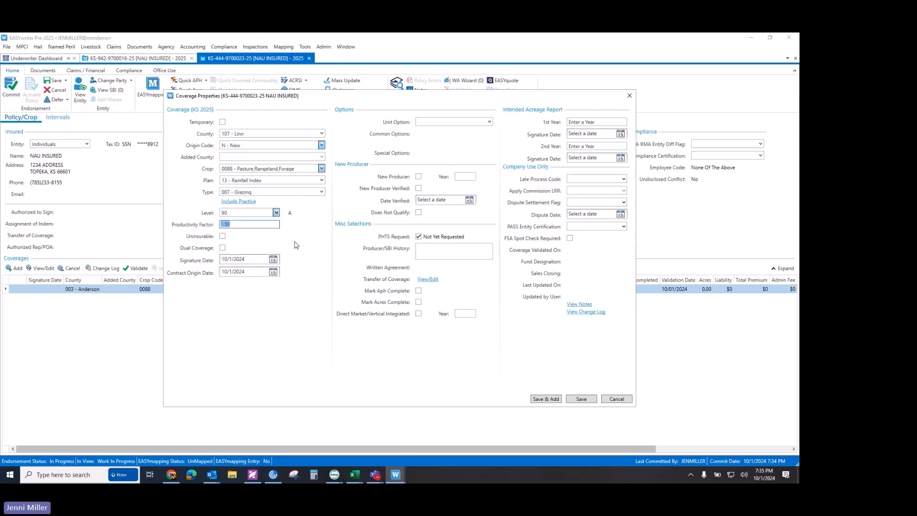
click(251, 224)
Save the Linn grazing coverage and switch to the Intervals tab.
click(581, 399)
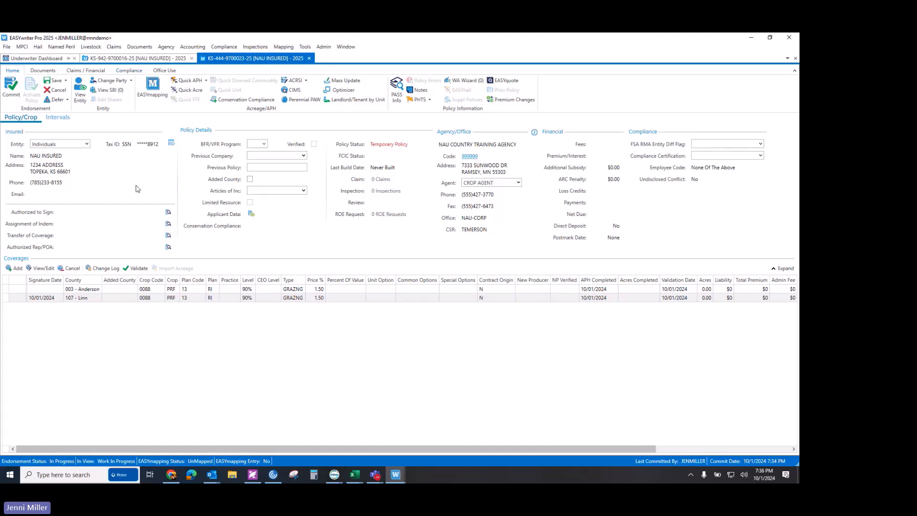
click(63, 122)
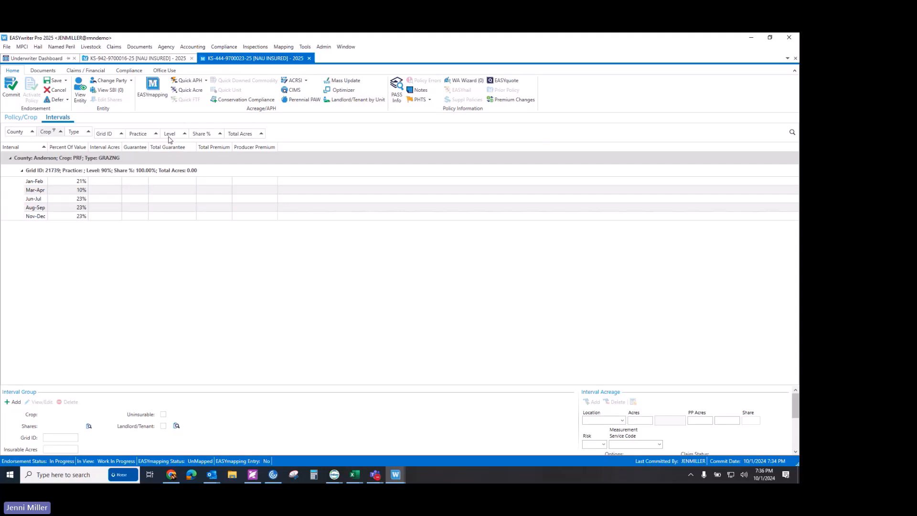
Regroup the intervals grid by Share % and check the Share % and Grid ID filter values.
mouse_move(201, 138)
mouse_down()
mouse_move(275, 136)
mouse_move(195, 139)
mouse_move(210, 137)
mouse_up()
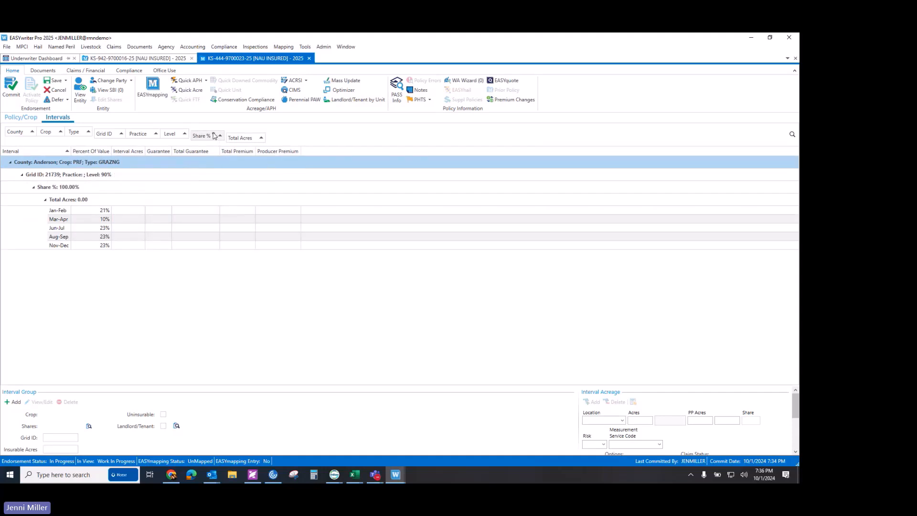
drag(199, 136, 201, 136)
click(214, 136)
click(119, 136)
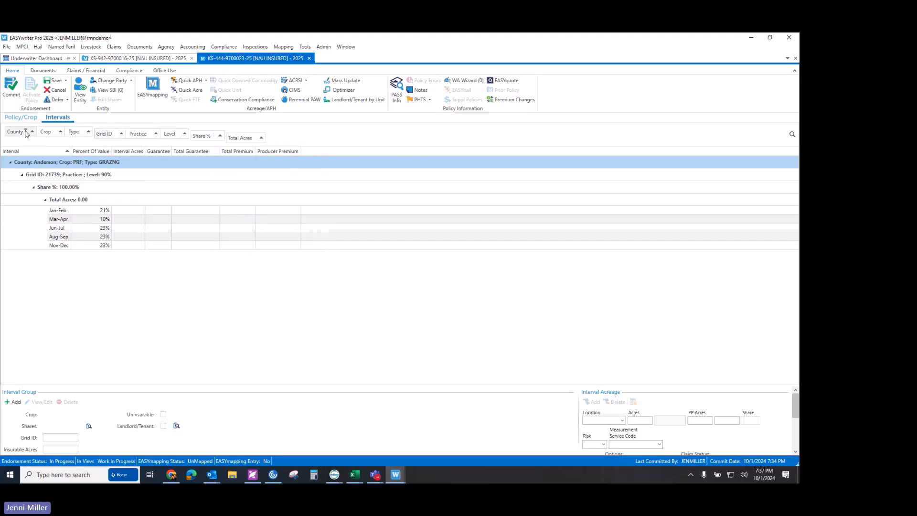
click(114, 133)
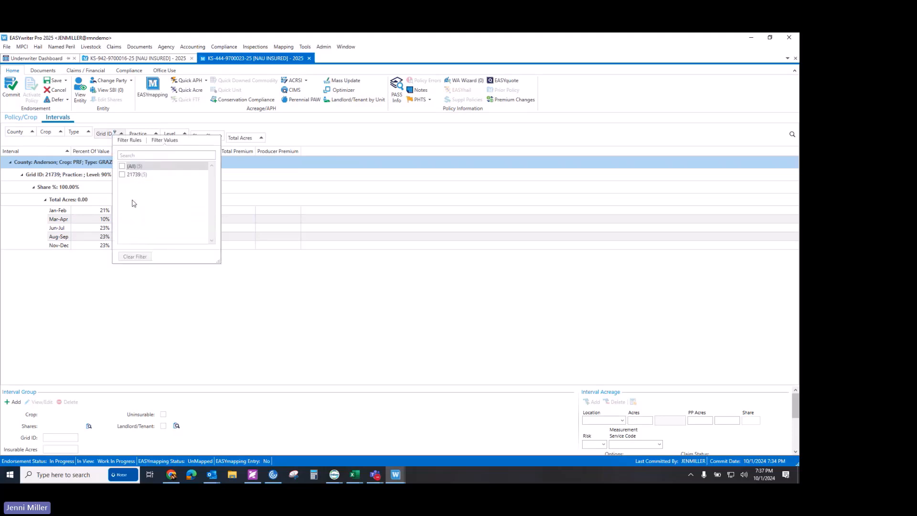
click(64, 301)
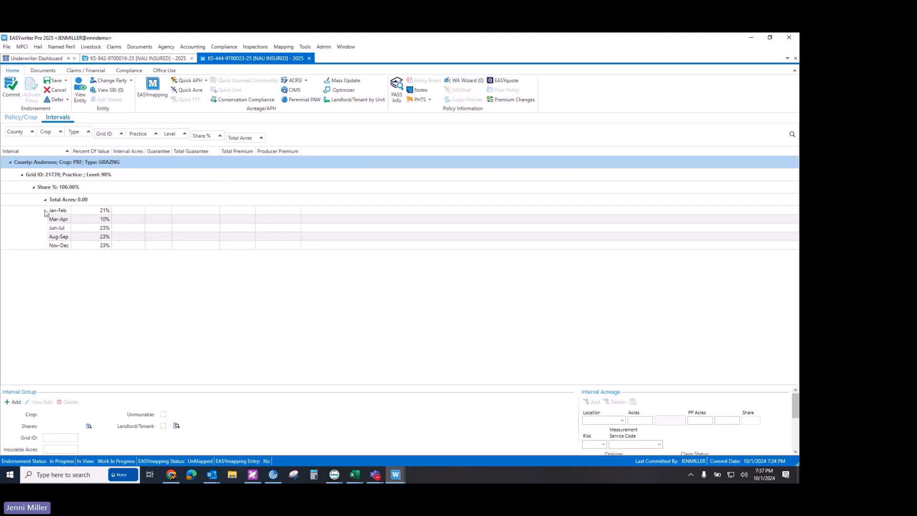
Switch Anderson grid 21739 from odd-month to even-month intervals, Feb-Mar through Oct-Nov at 20% each.
click(75, 228)
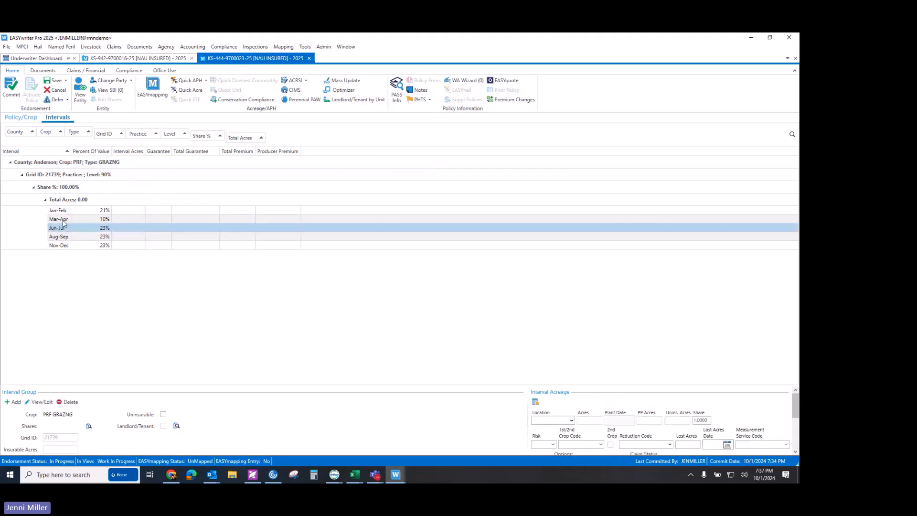
click(64, 212)
click(64, 219)
click(64, 239)
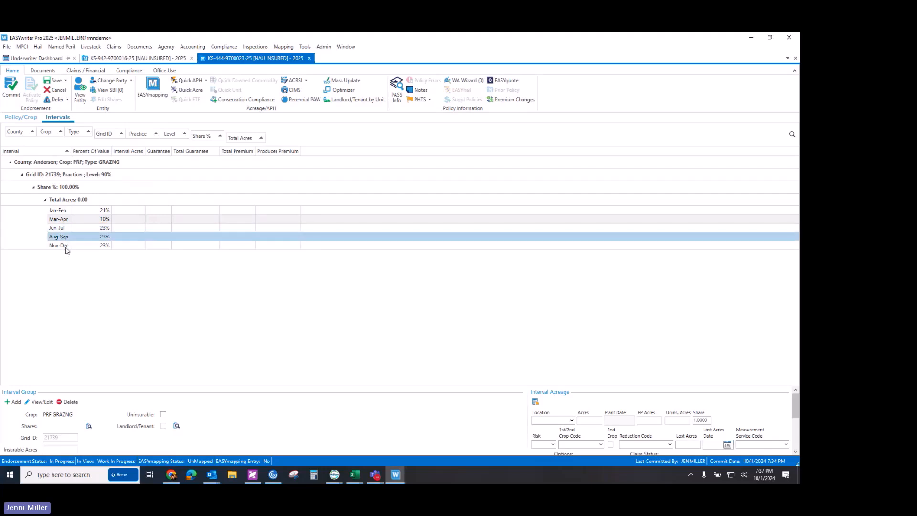
click(62, 218)
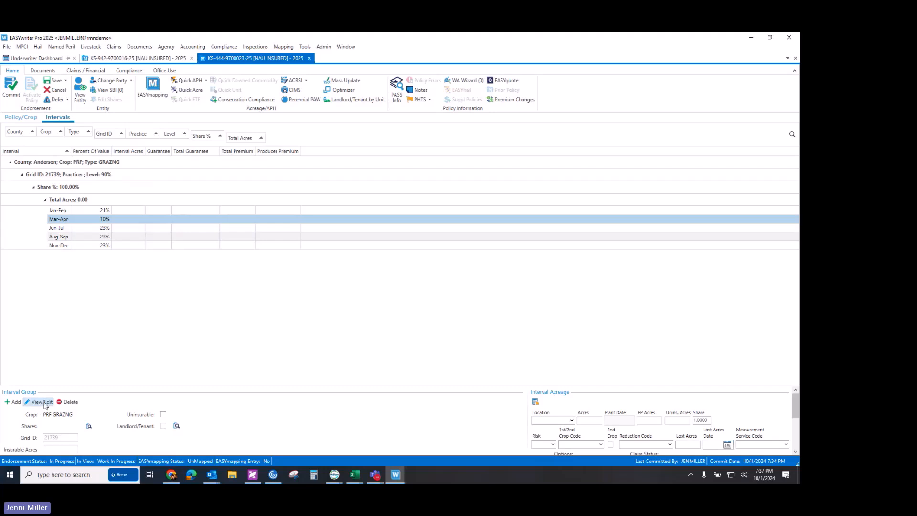
double_click(60, 229)
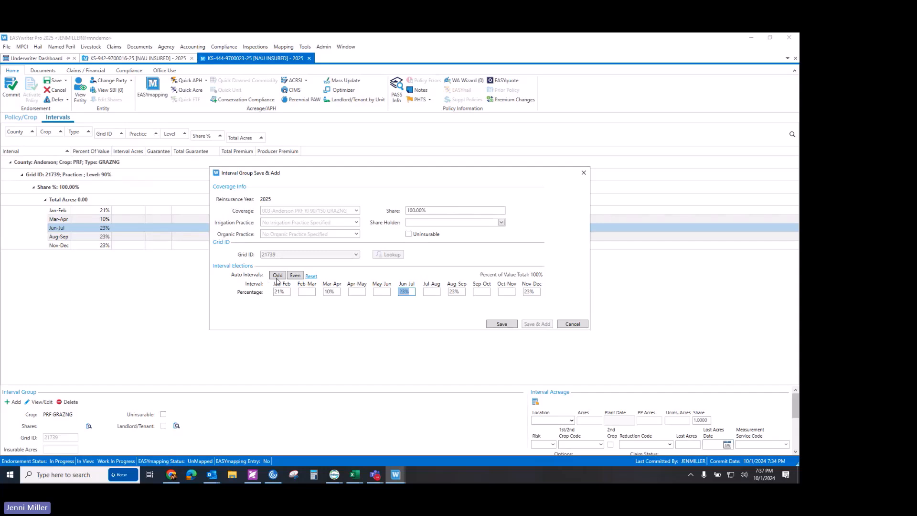
click(277, 277)
click(296, 277)
Save the Anderson election and add a Linn grid 21740 group with odd-month intervals.
click(505, 325)
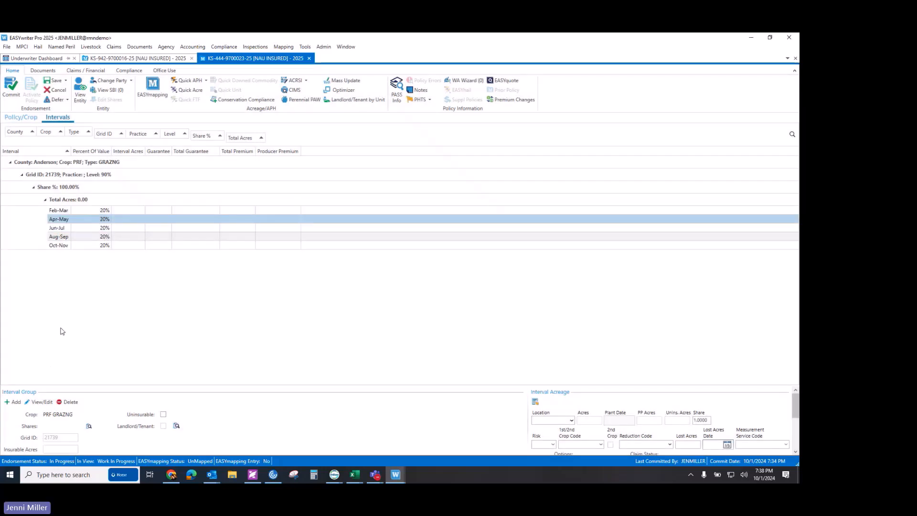
click(11, 403)
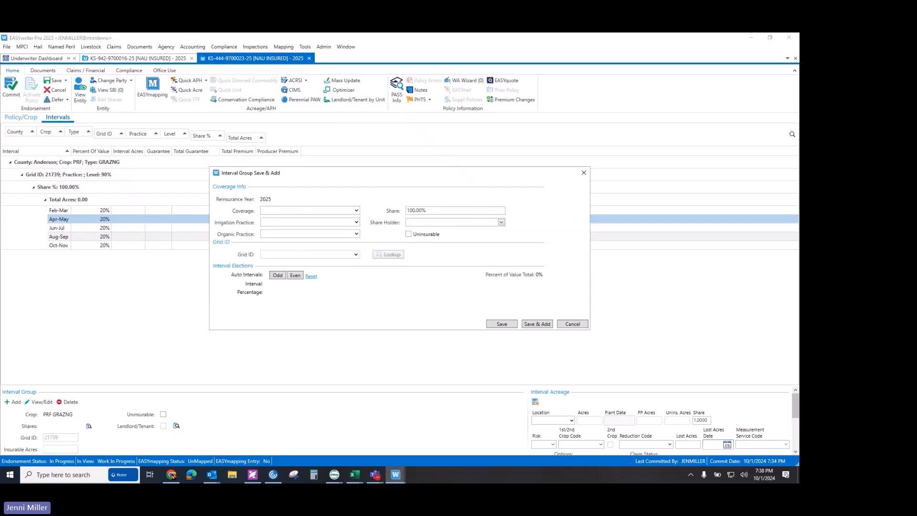
click(357, 210)
click(297, 238)
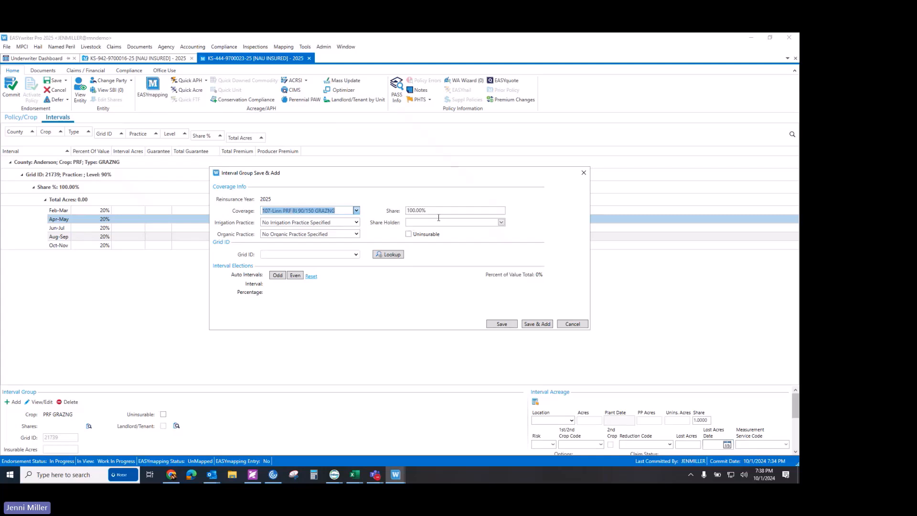
click(357, 255)
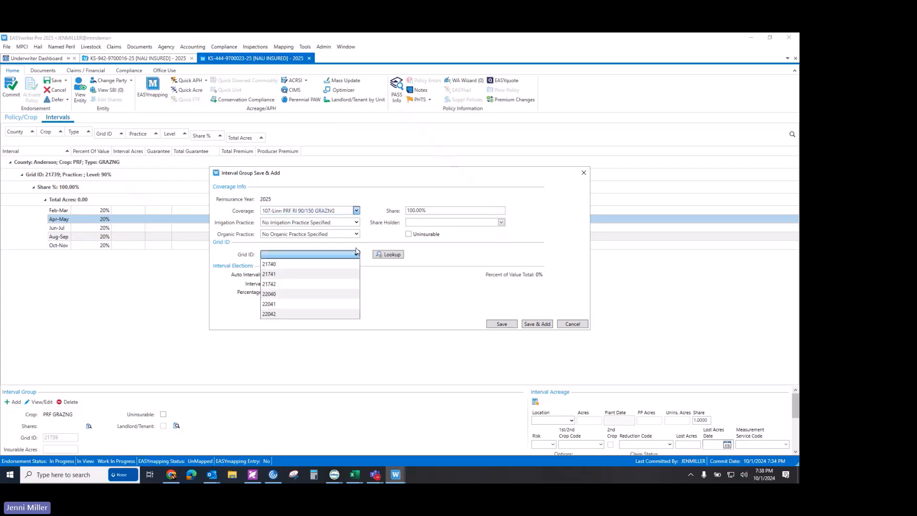
click(278, 265)
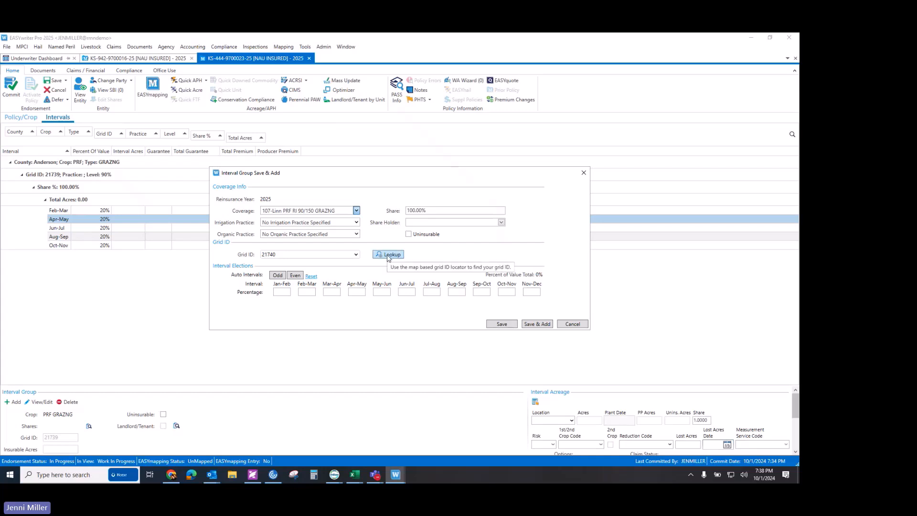
click(278, 276)
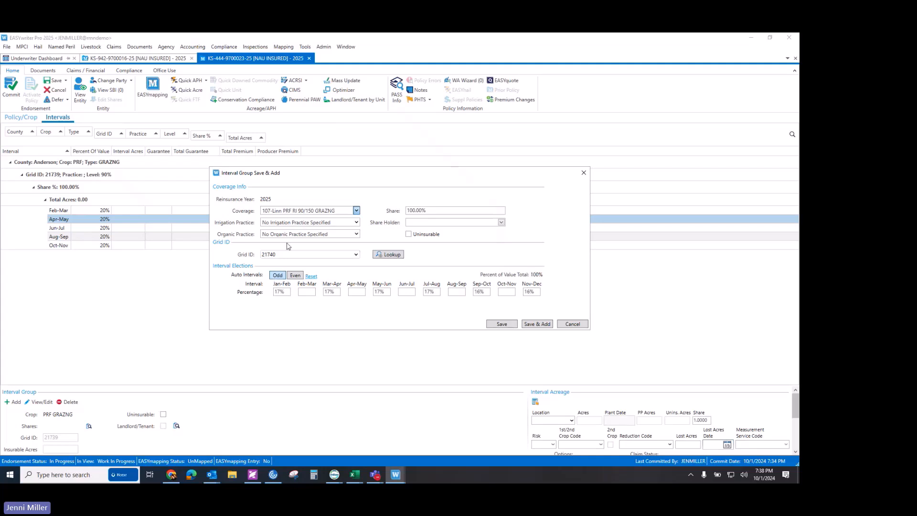
click(542, 324)
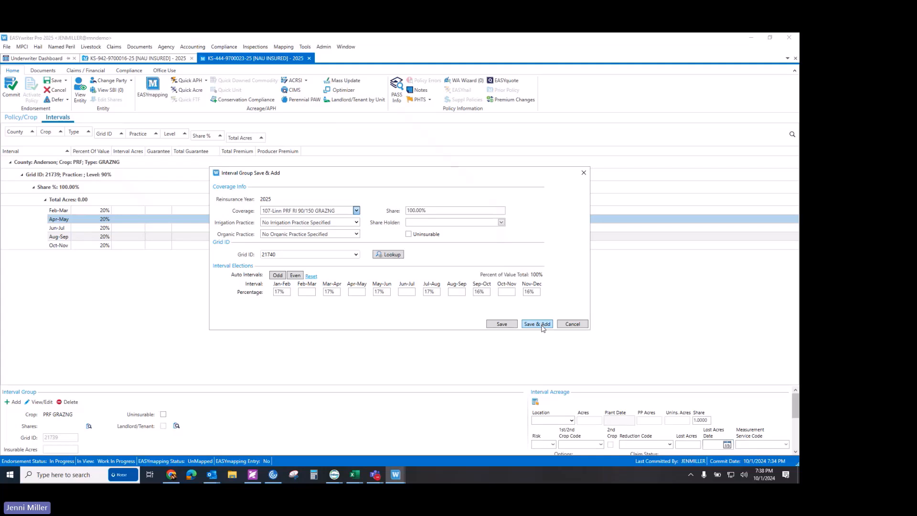
Add a Linn grid 21741 group with even-month intervals at 20% each and save it.
click(357, 210)
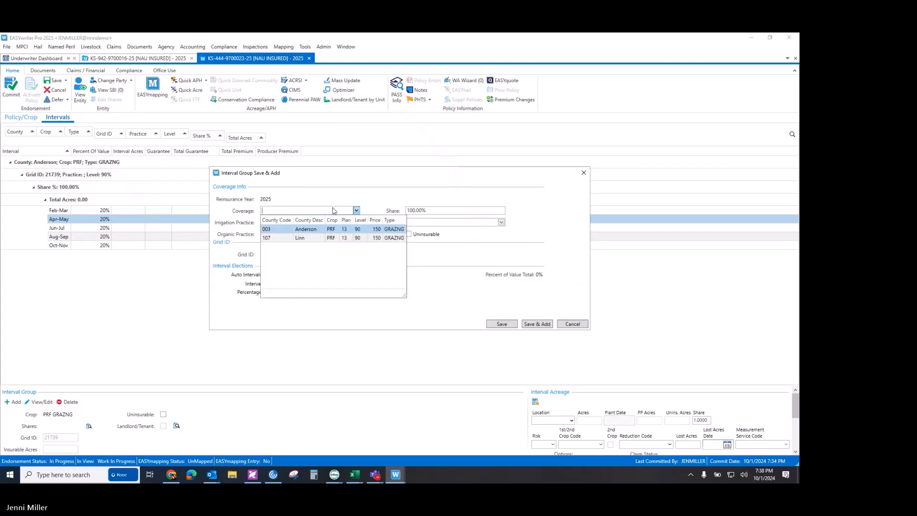
click(313, 239)
click(356, 258)
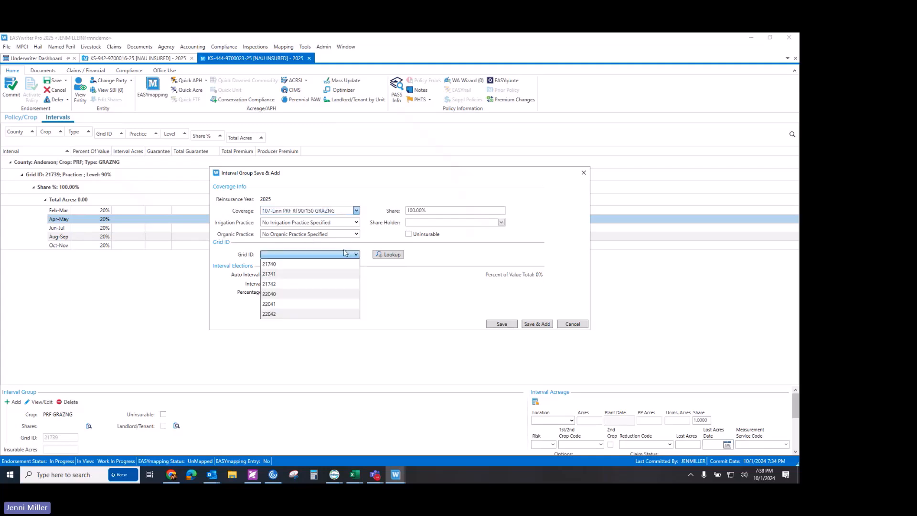
click(311, 285)
click(297, 276)
click(501, 324)
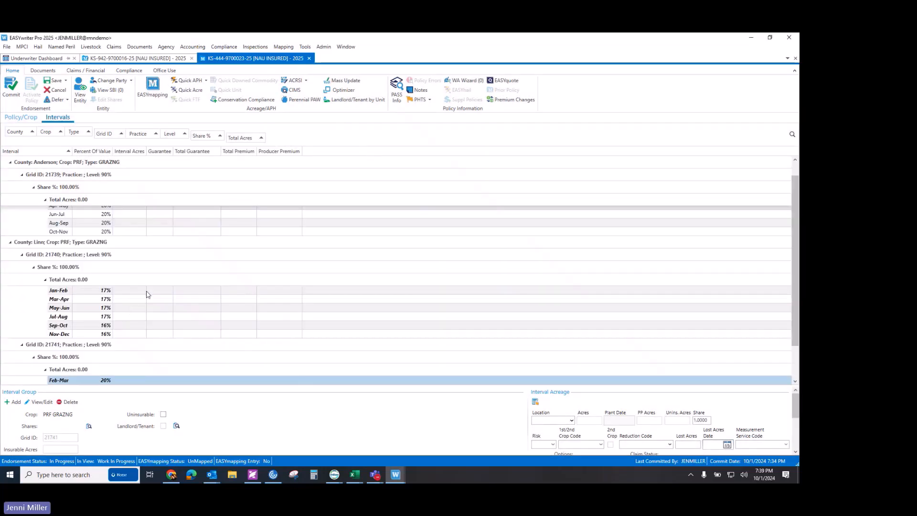
Review the Anderson 21739 and Linn 21740/21741 interval groups and save the policy.
scroll(122, 263, down, 2)
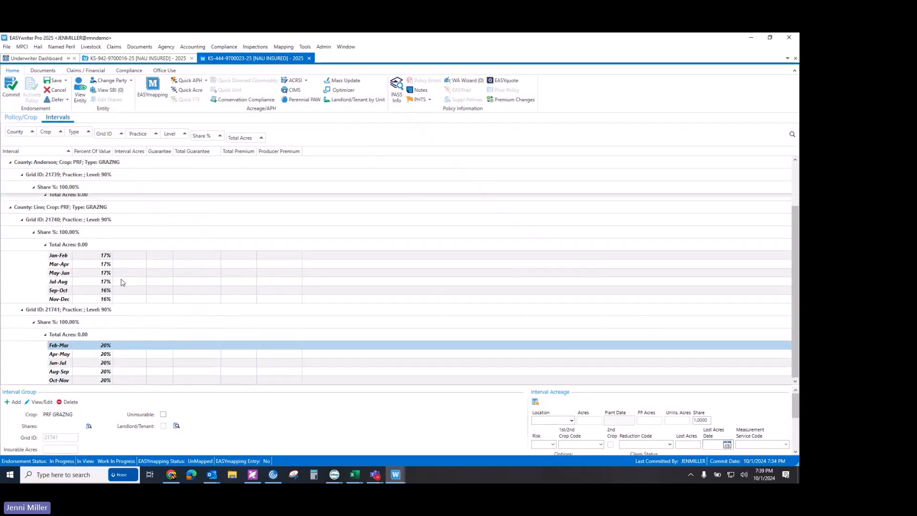
scroll(119, 278, up, 1)
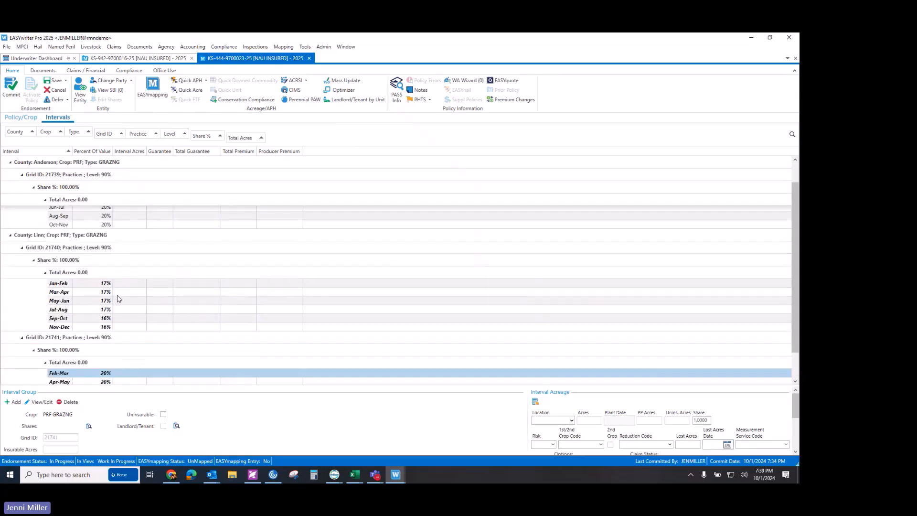
scroll(118, 276, down, 1)
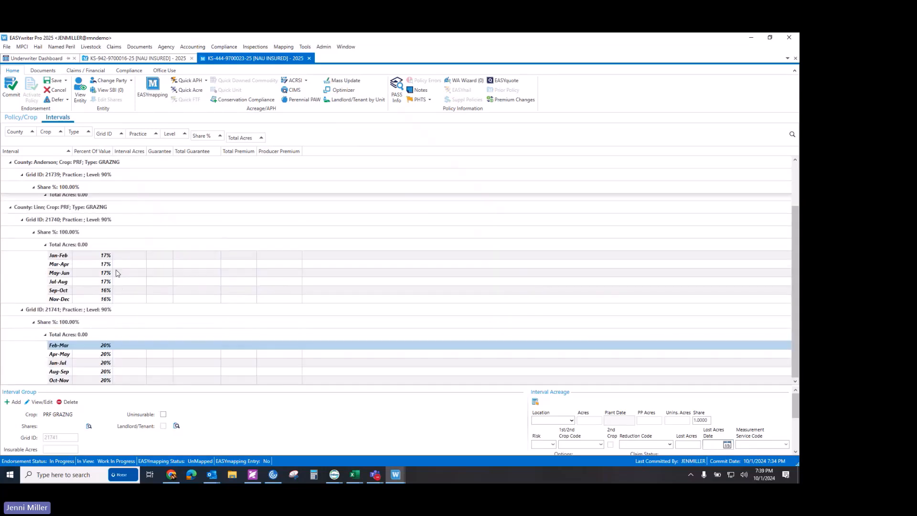
click(46, 82)
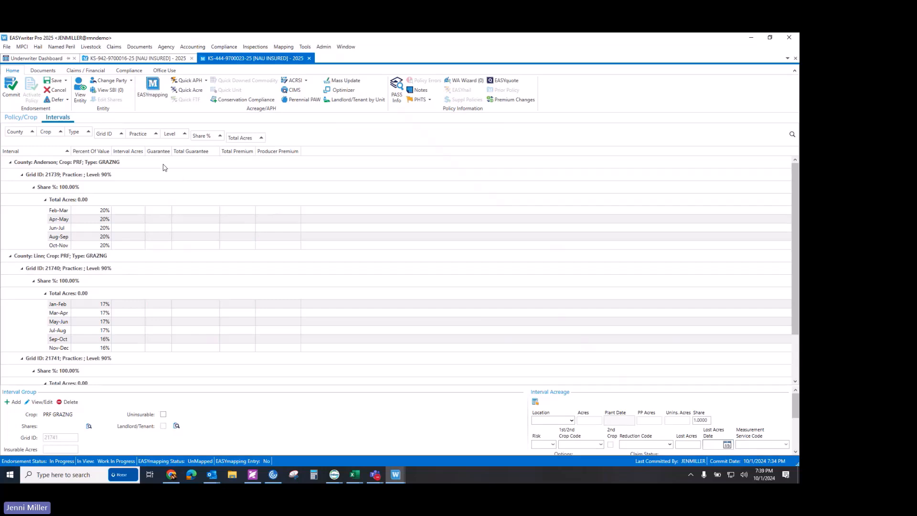
Commit the endorsement with confirmation of coverage and new documents turned off.
click(13, 94)
click(367, 110)
click(529, 410)
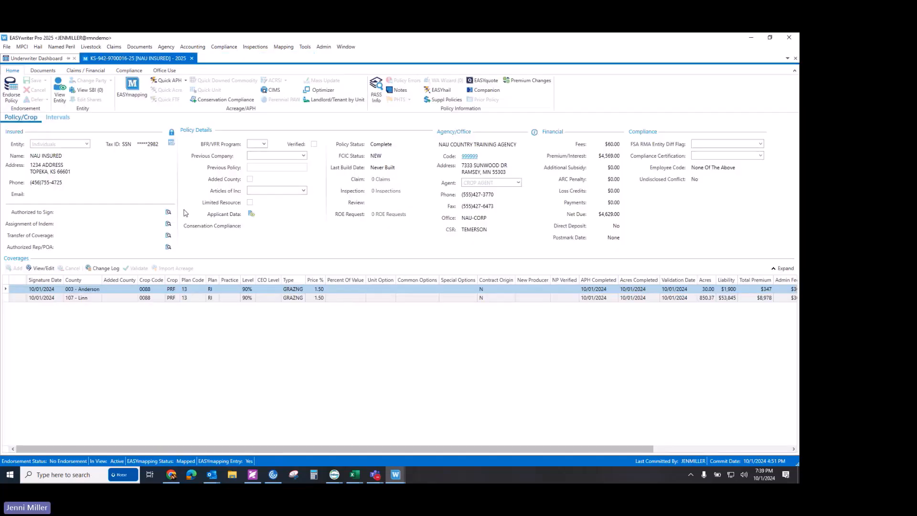
Return to the policy and bring its EASYmapping field map window to the front.
mouse_move(401, 475)
mouse_move(464, 449)
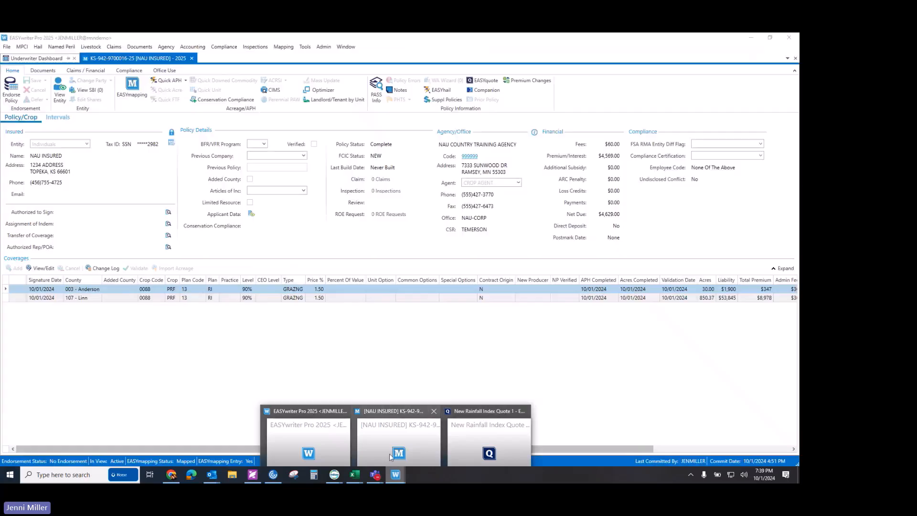
click(391, 474)
click(399, 439)
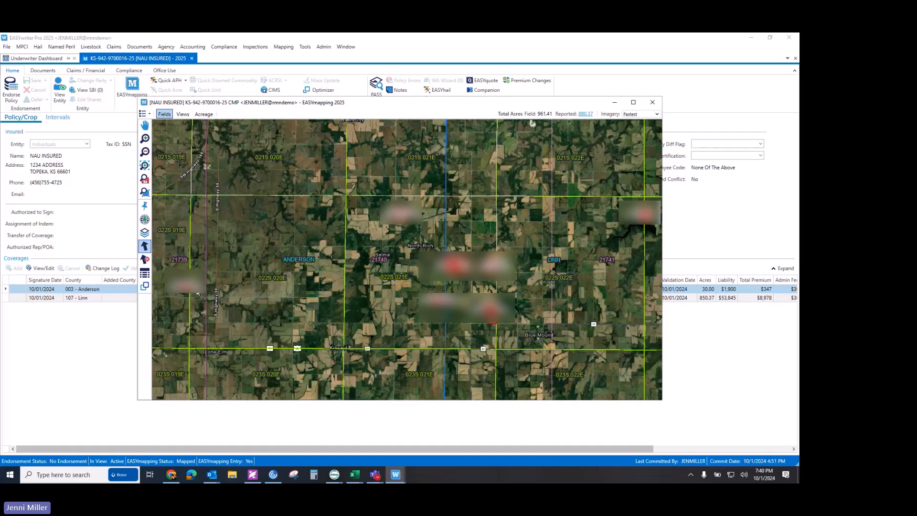
Choose the arrow select tool in the map's left toolbar to select fields.
click(145, 247)
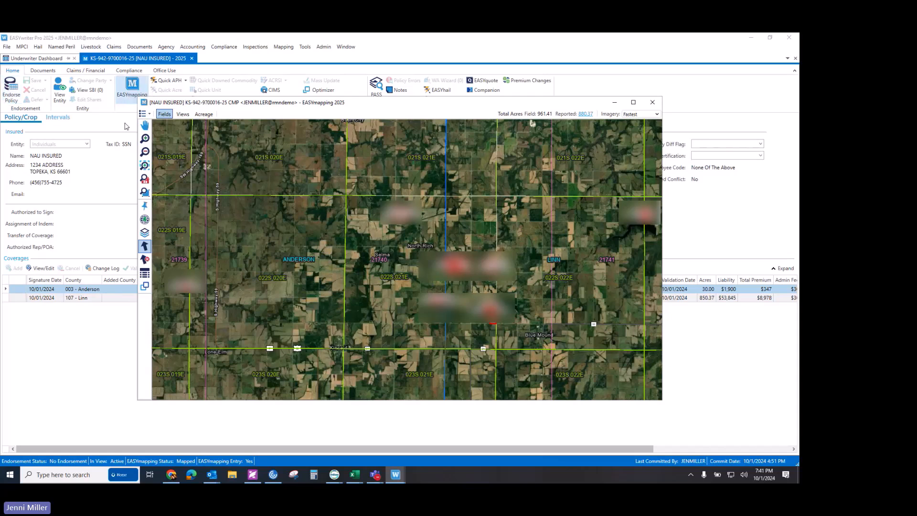
Search the target policy by its number and copy the mapped fields to it, confirming.
click(145, 287)
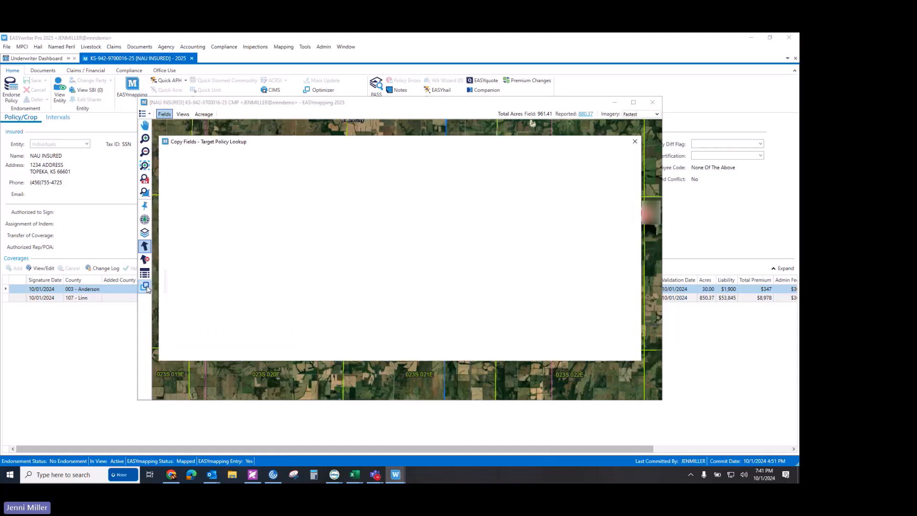
text(9700023)
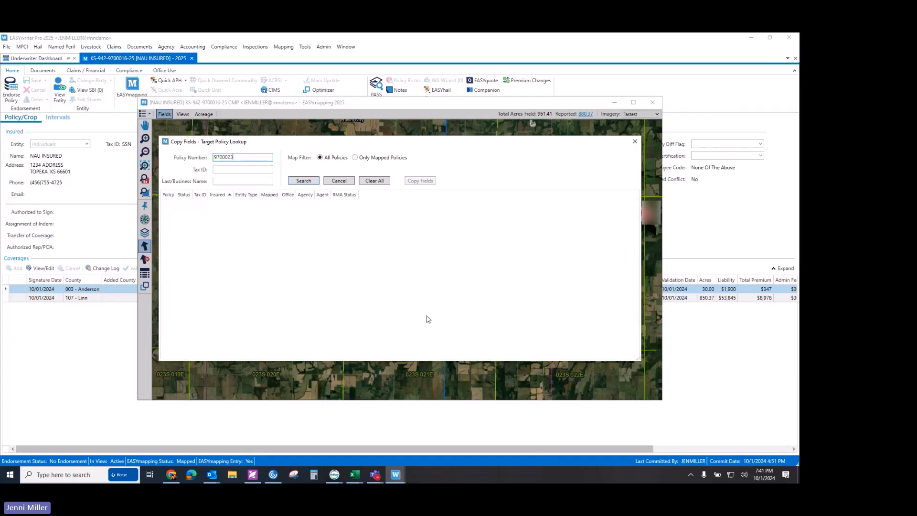
click(308, 182)
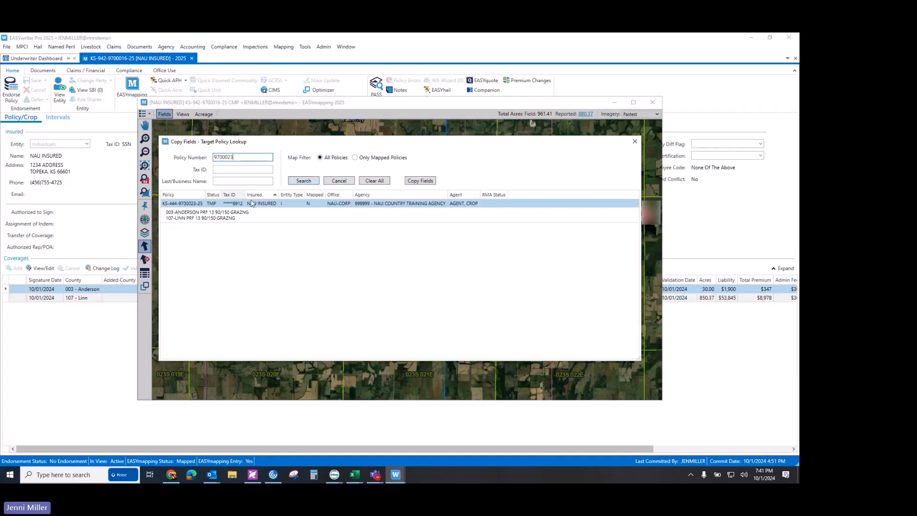
click(422, 182)
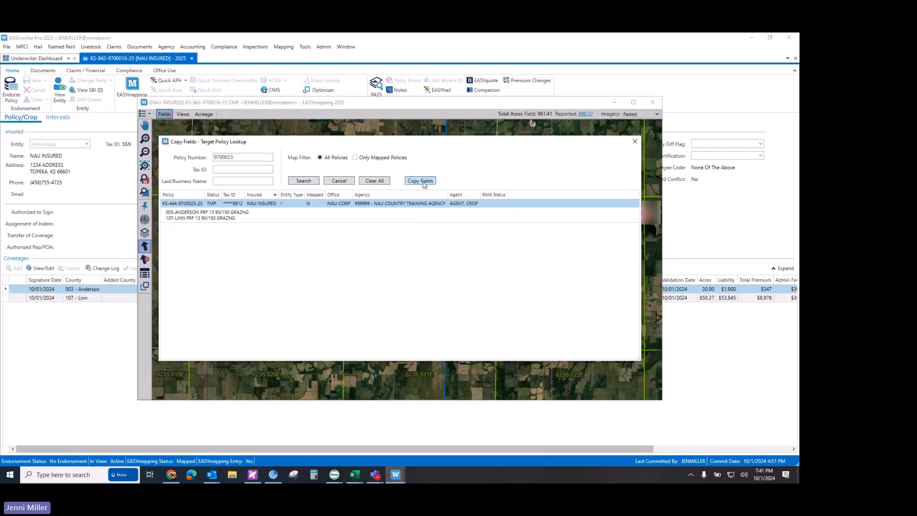
click(411, 283)
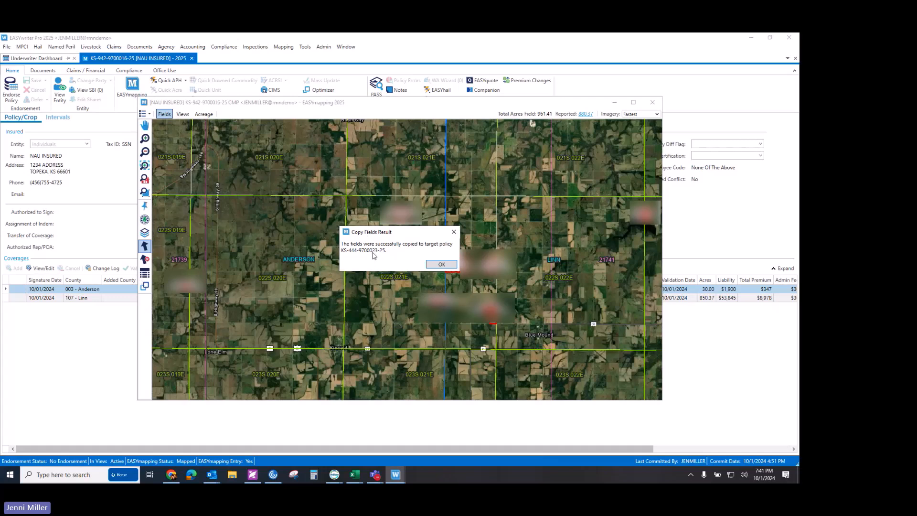
Dismiss the copy success message and open the target grazing policy from Recent Policies.
click(440, 265)
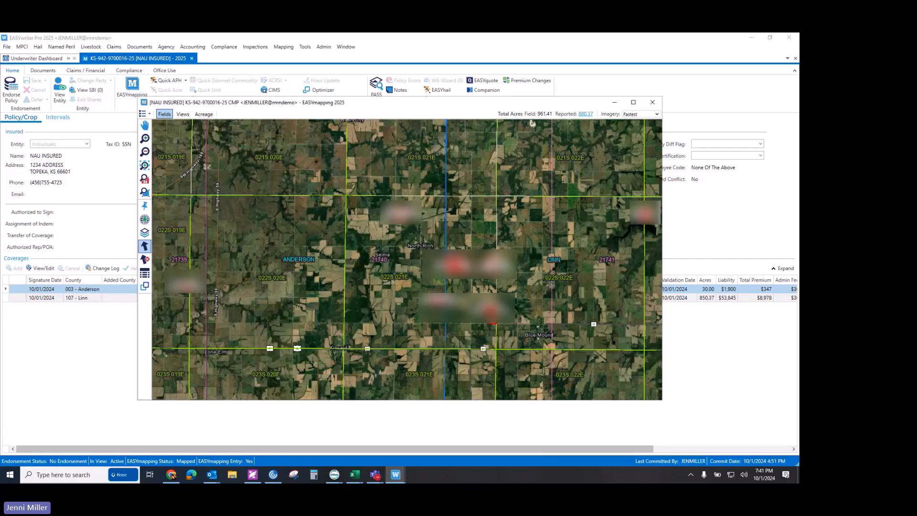
click(5, 48)
mouse_move(48, 104)
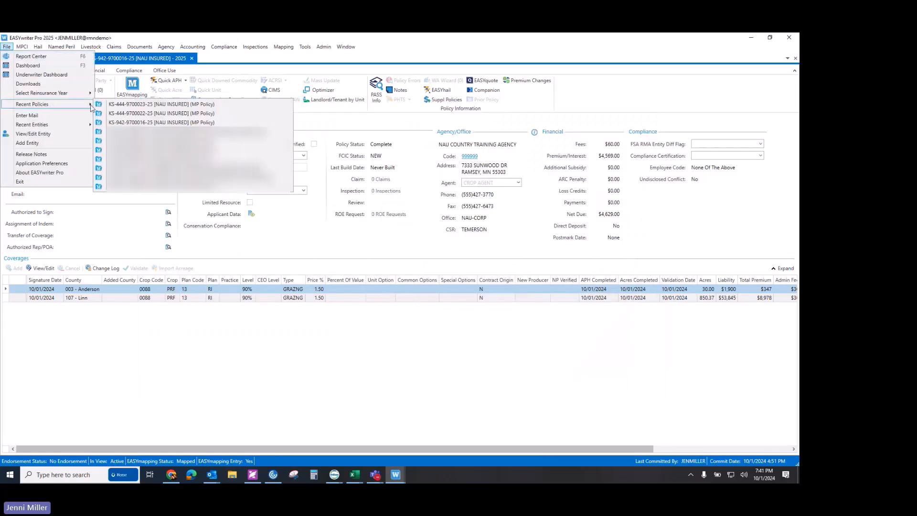
click(125, 104)
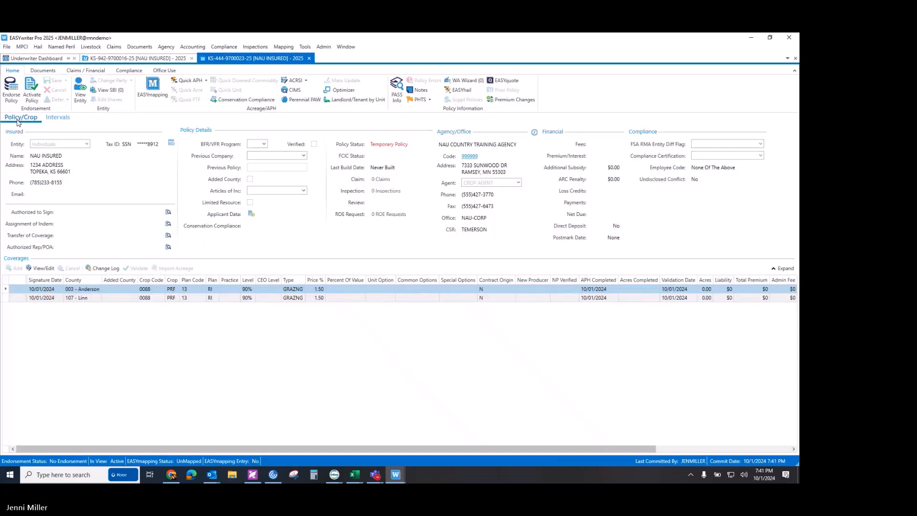
click(14, 87)
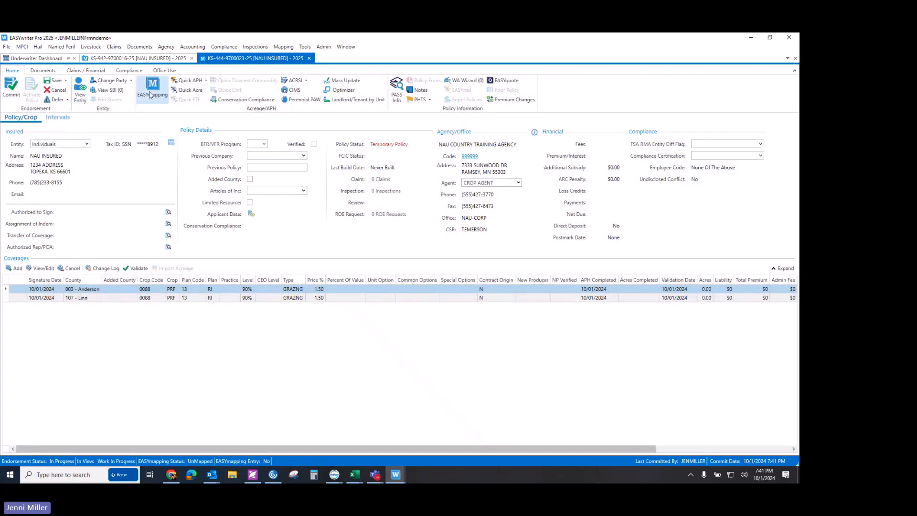
Endorse the target policy into EASYmapping and show the Quick Navigation fields list.
click(151, 91)
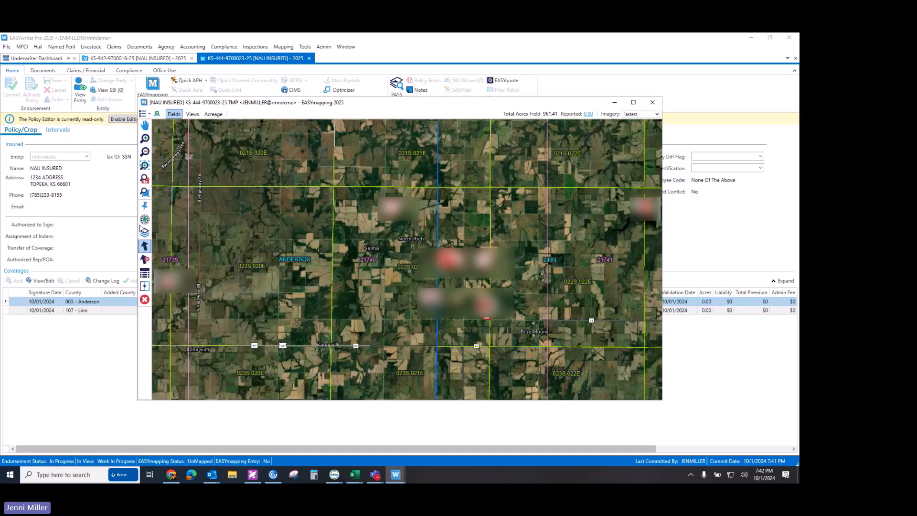
click(145, 220)
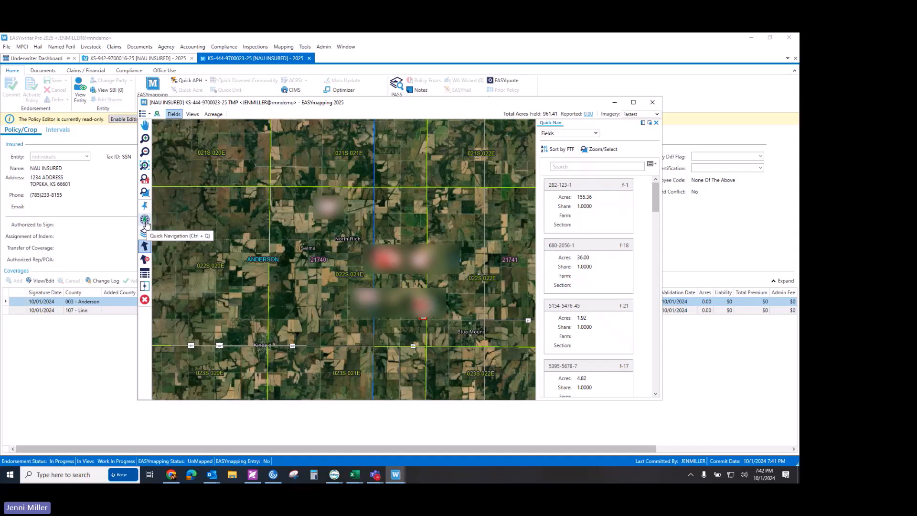
Find the CIMS field by farm serial and tract numbers, zoom to it, and show Field Attributes.
click(569, 134)
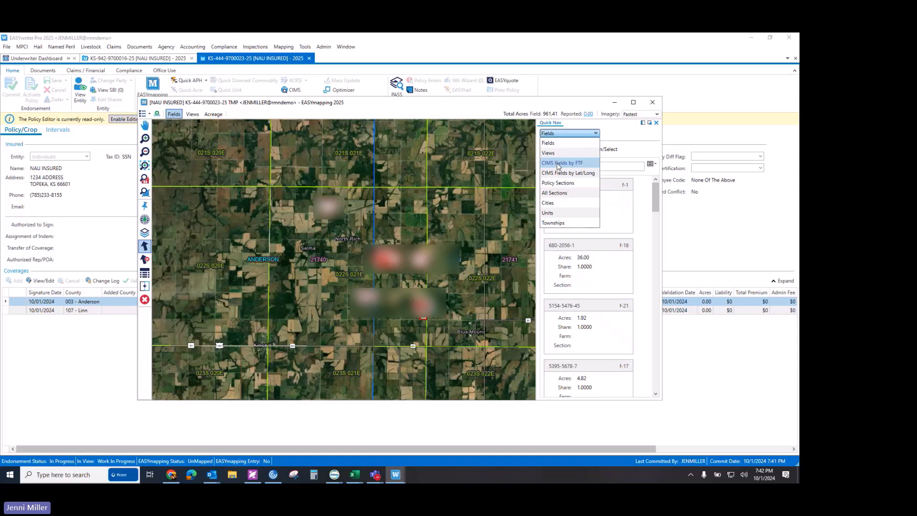
click(558, 165)
click(579, 148)
key(Tab)
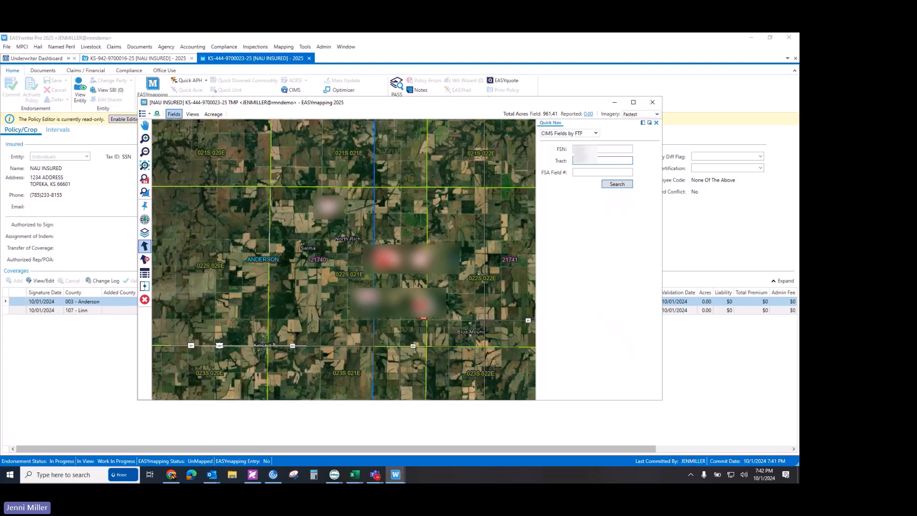
key(Return)
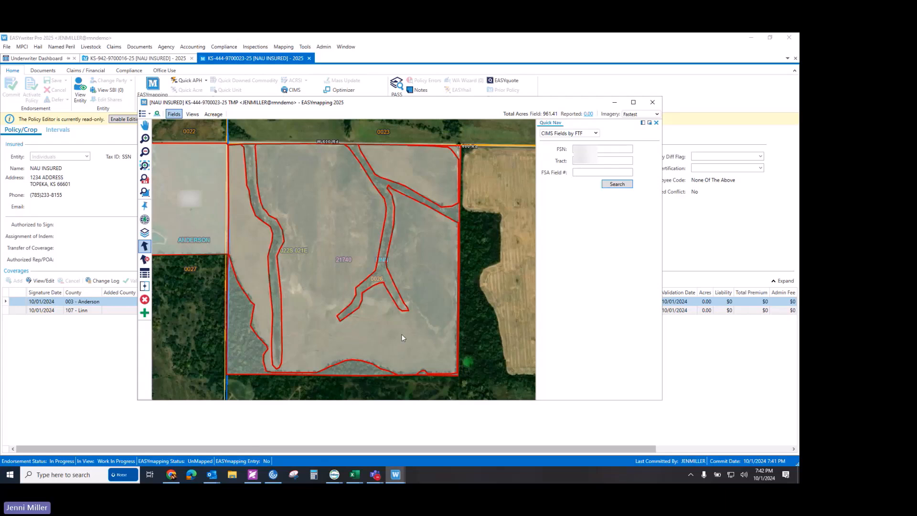
click(578, 150)
click(145, 273)
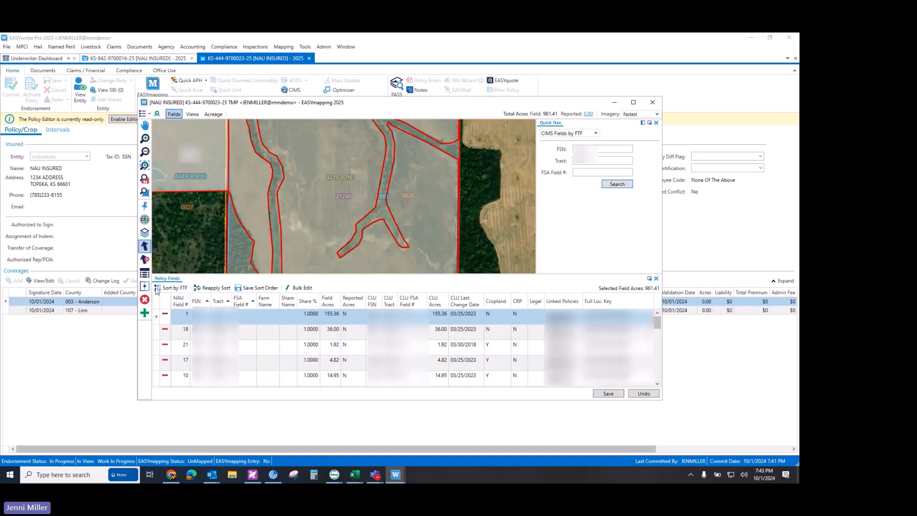
Deselect field 1 and the remaining policy fields in the table.
click(165, 316)
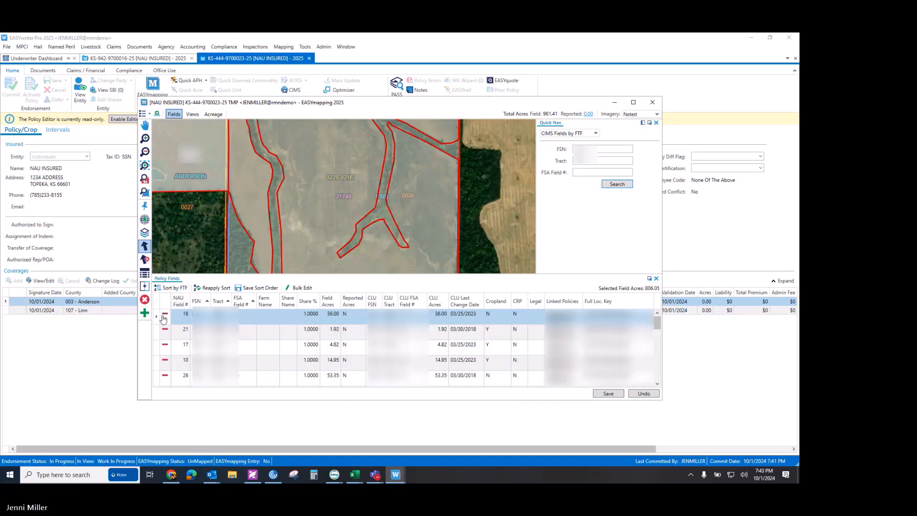
click(164, 317)
click(164, 317)
click(145, 260)
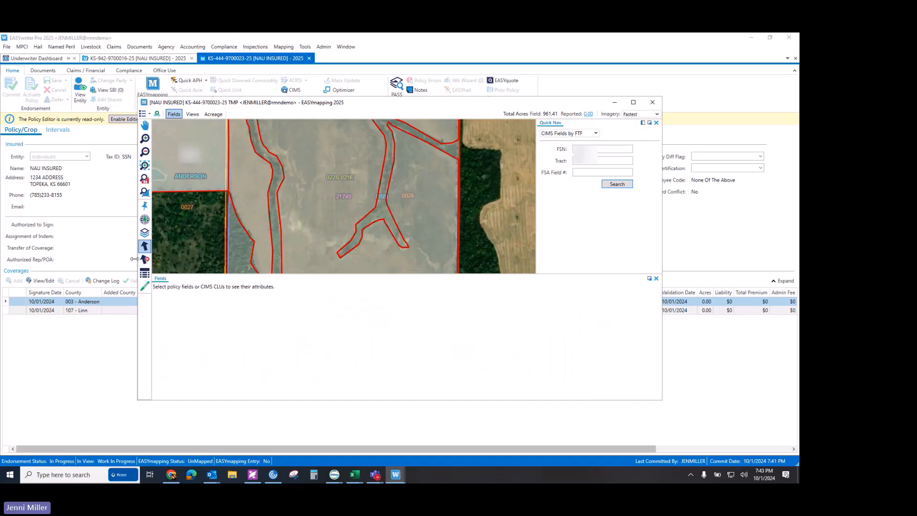
Look up CIMS land units, exclude the 12.18 and 117.49-acre units, and save the remaining three.
click(614, 184)
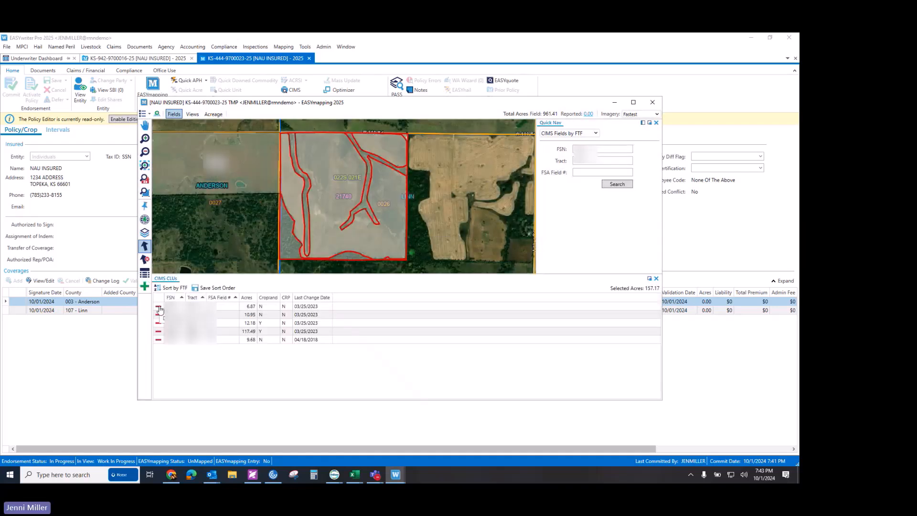
click(158, 323)
click(158, 324)
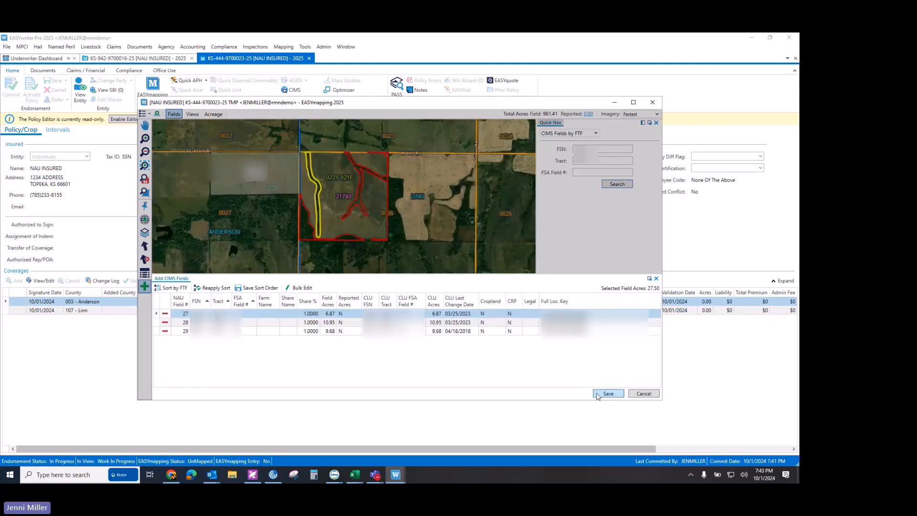
click(607, 393)
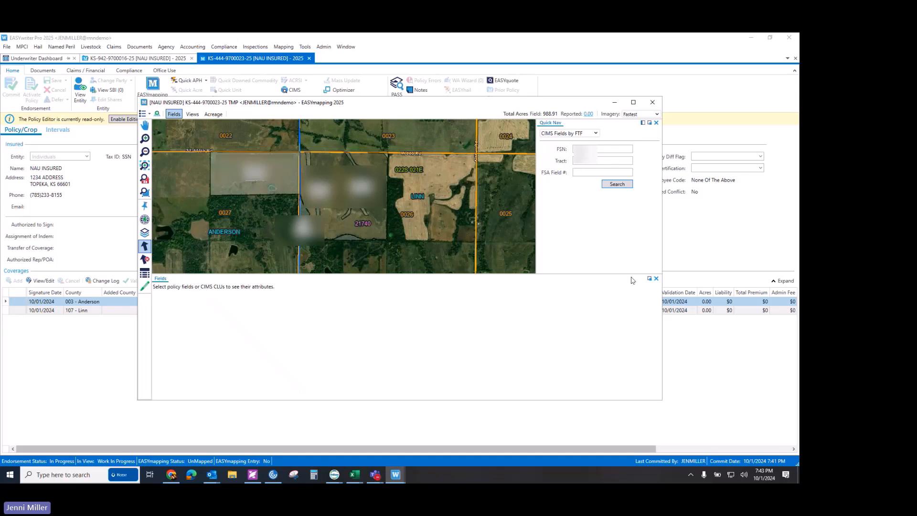
Select CIMS fields 0022 and 0023 on the map and add them as fields 30 and 31 (318.26 acres).
click(656, 279)
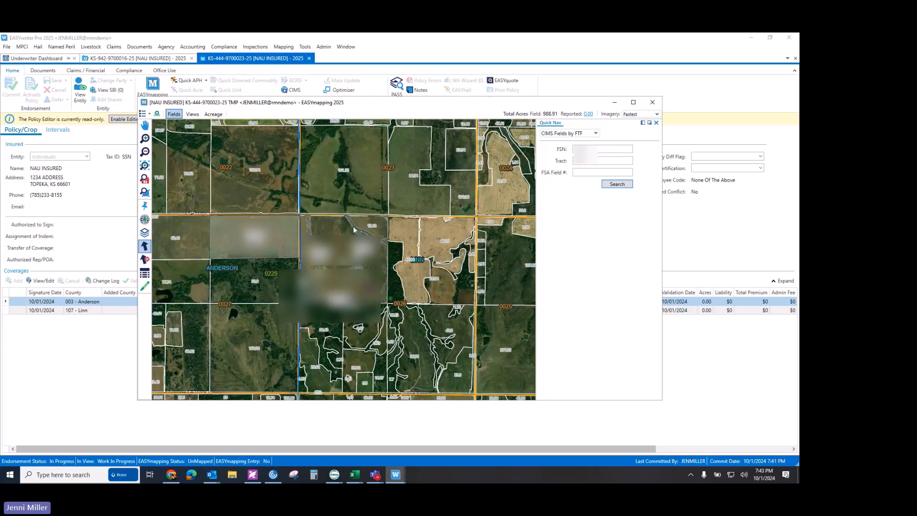
click(145, 235)
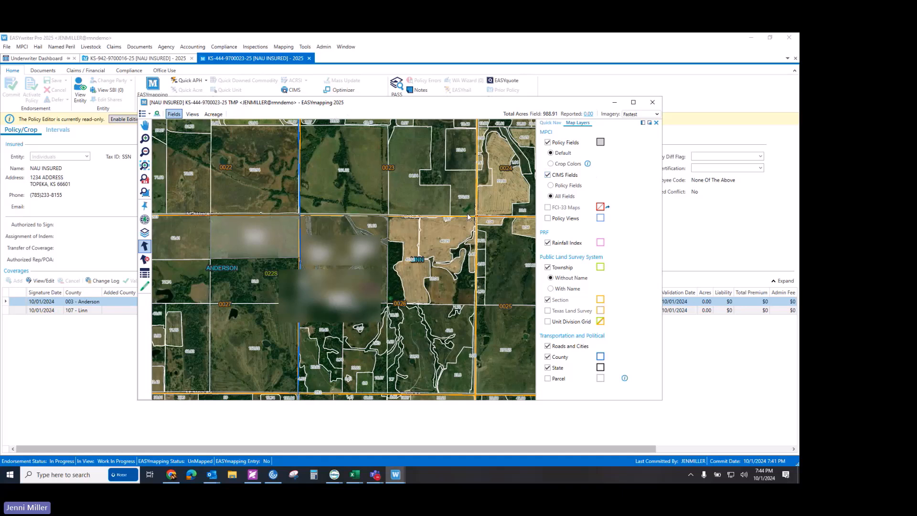
click(145, 246)
click(276, 171)
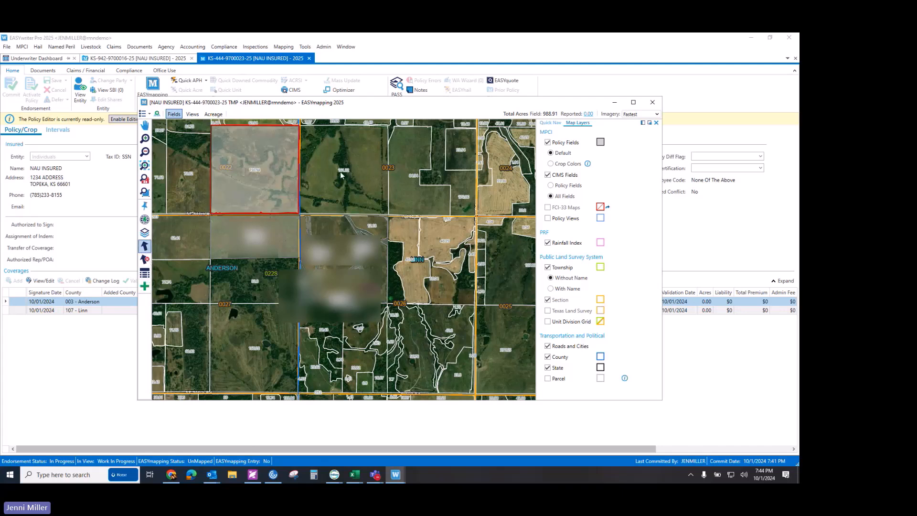
ctrl+click(340, 171)
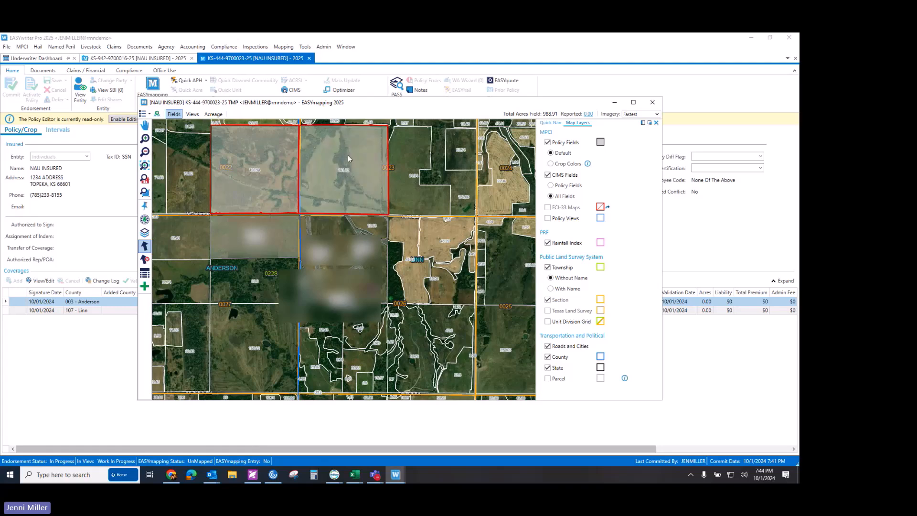
click(144, 286)
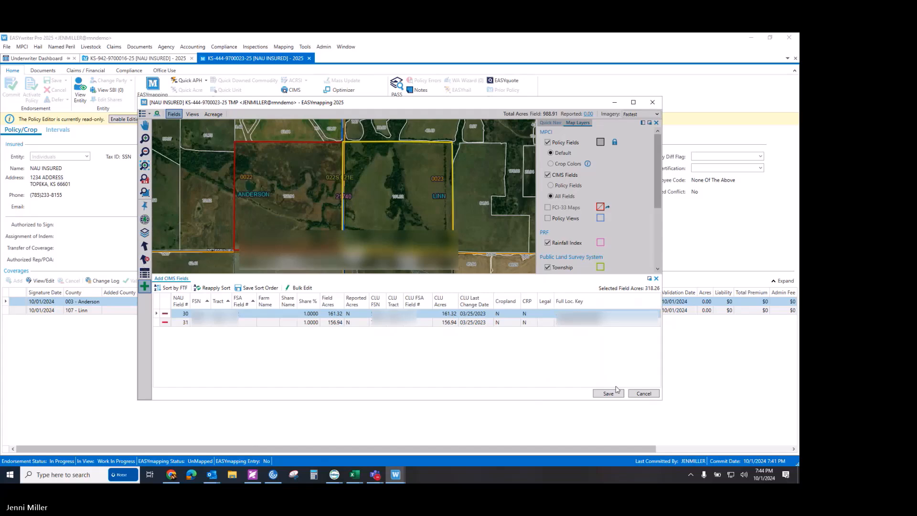
Save new fields 30 and 31, bringing the total to 1,307.17 acres, and close the Map Layers list.
click(609, 393)
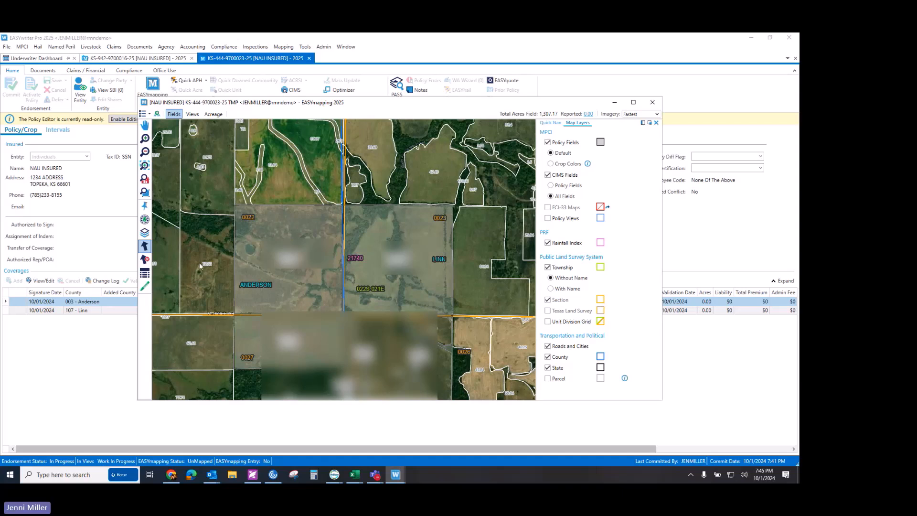
click(657, 123)
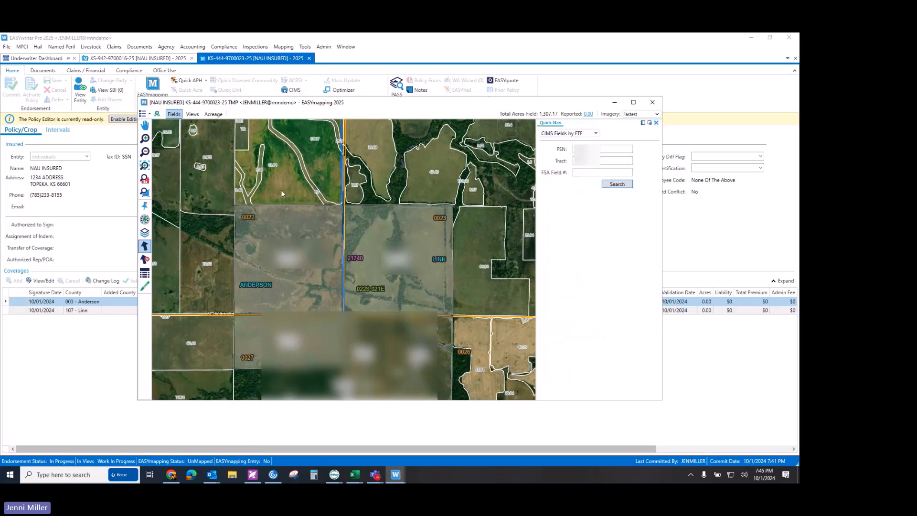
click(158, 115)
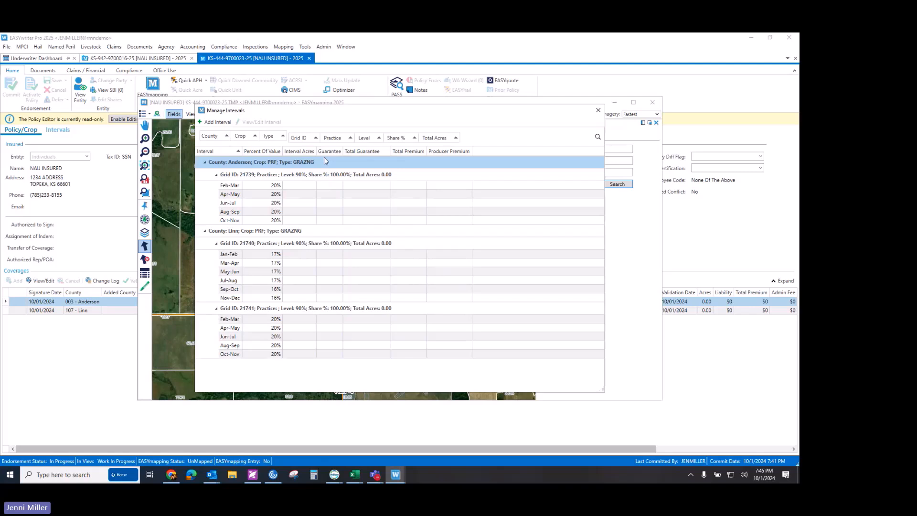
double_click(265, 203)
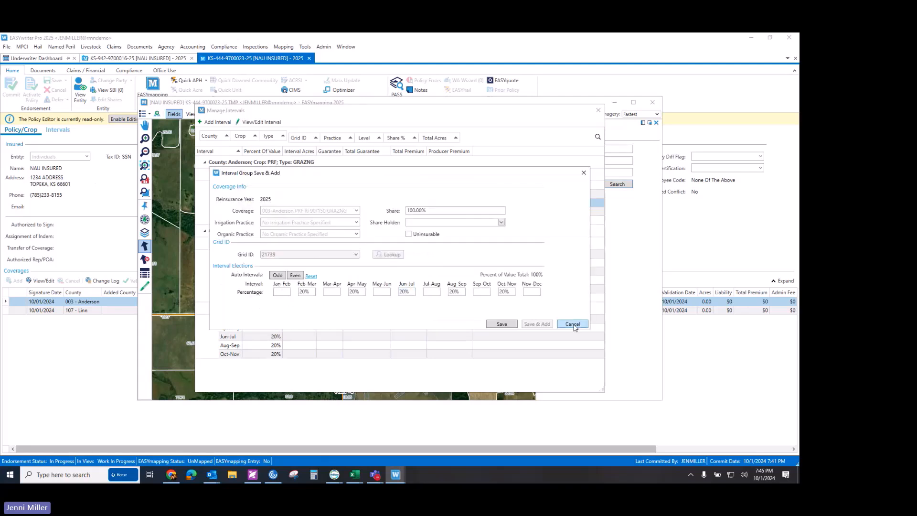
click(573, 324)
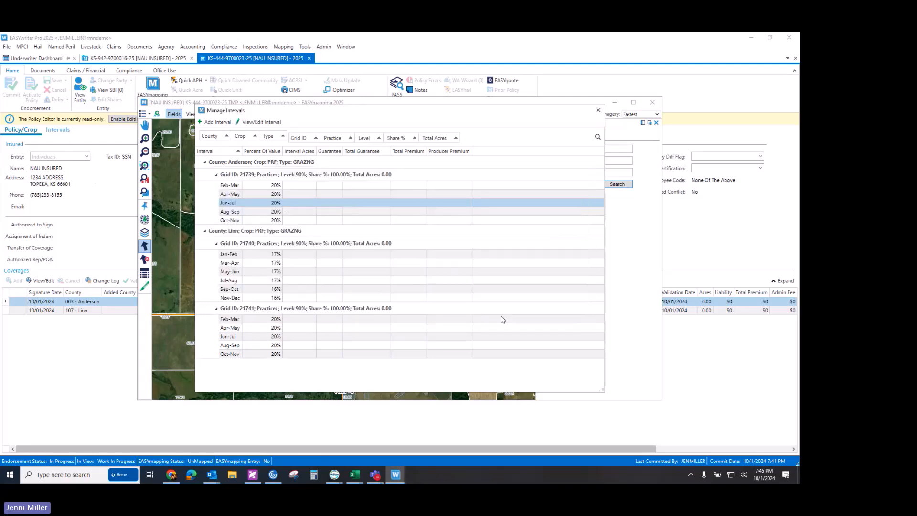
click(214, 124)
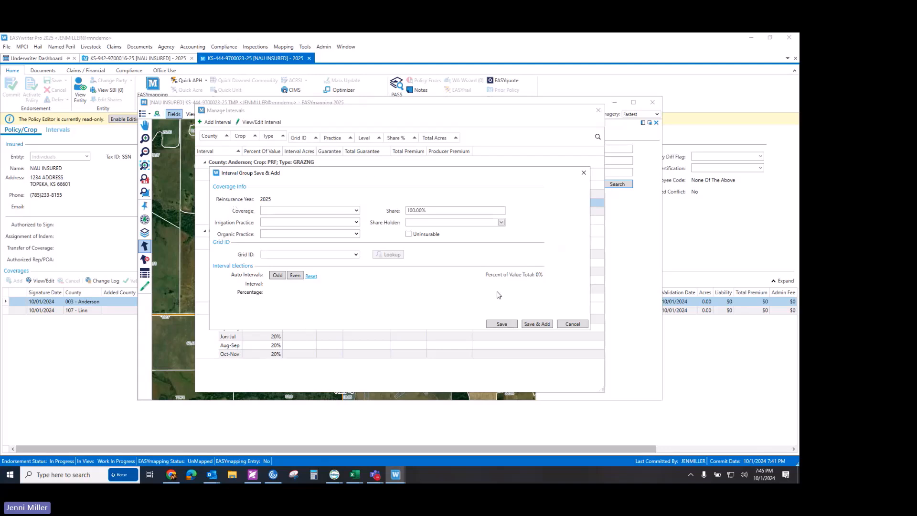
click(572, 324)
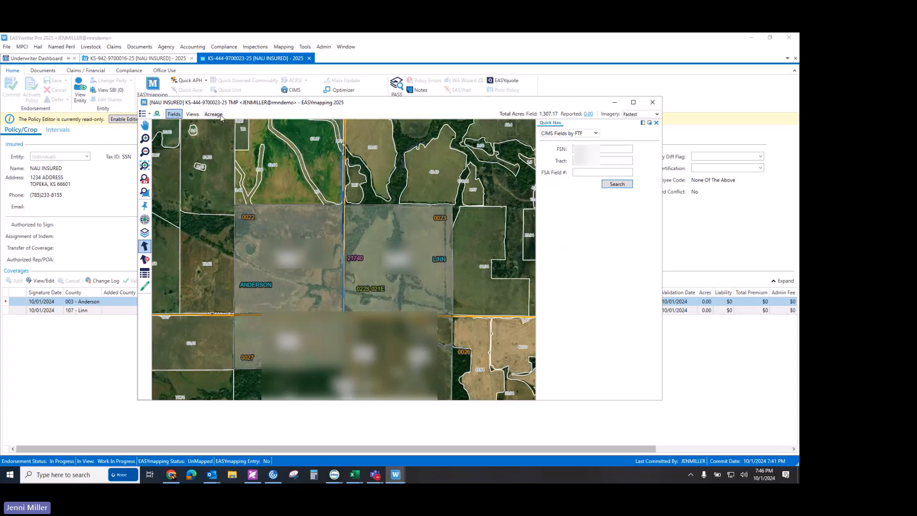
Generate the policy's map views by PLSS section from the EASYmapping menu.
click(145, 116)
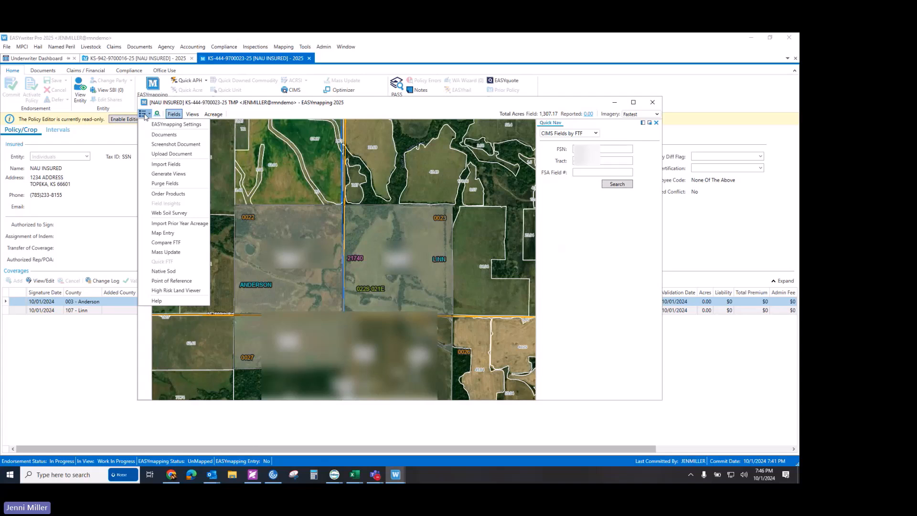
click(183, 175)
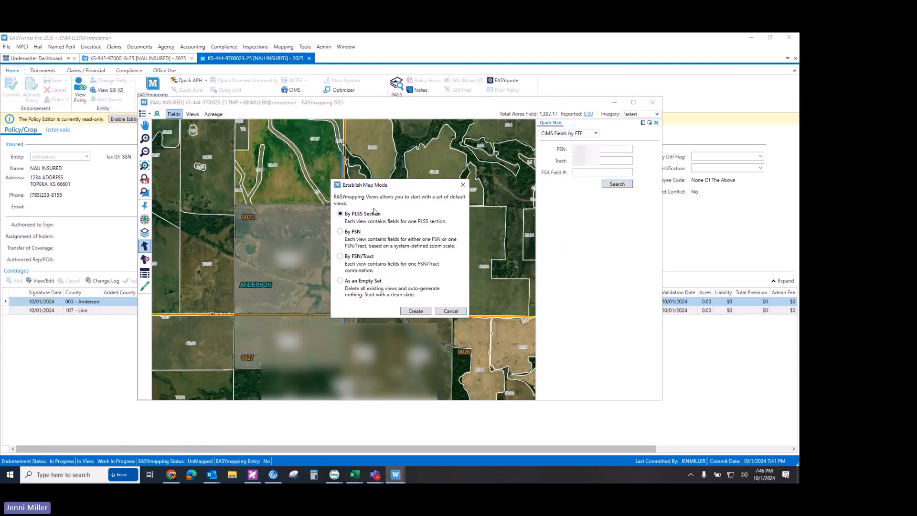
click(416, 311)
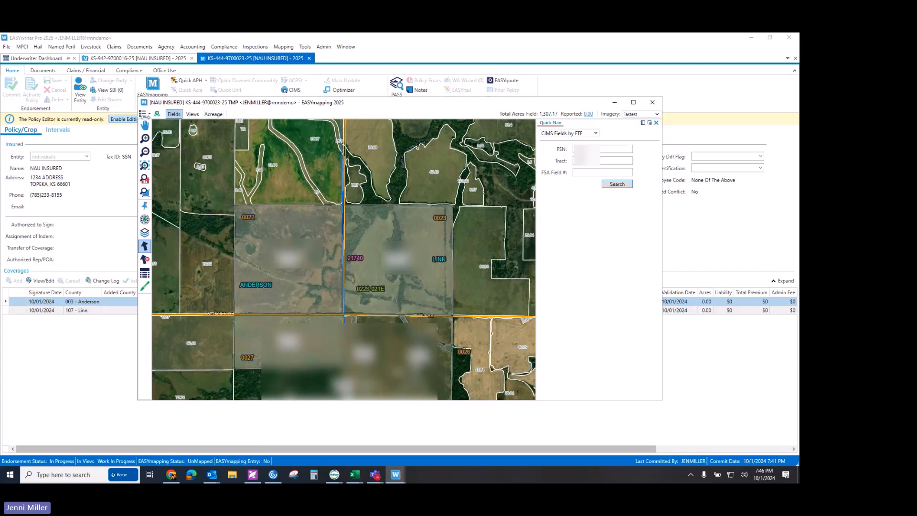
Bring up the RI Acreage window listing grazing grids 21739, 21740 and 21741.
click(144, 115)
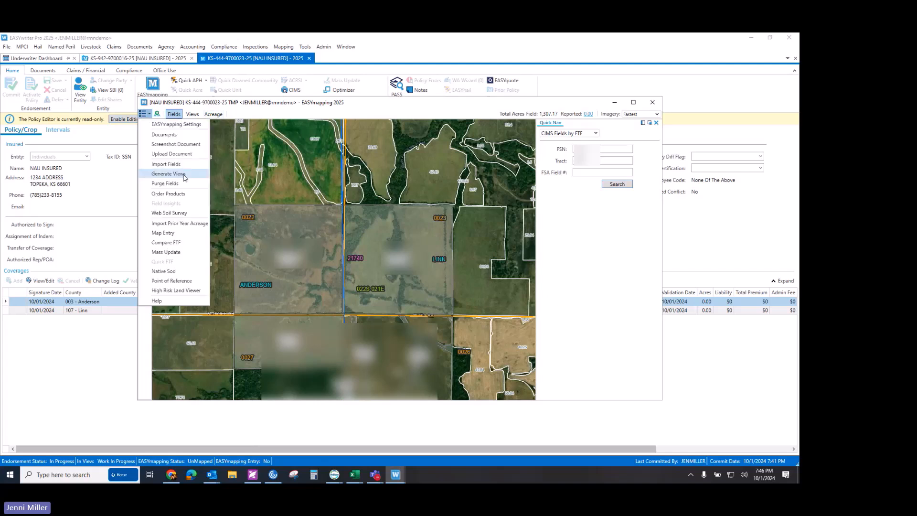
click(216, 116)
click(214, 114)
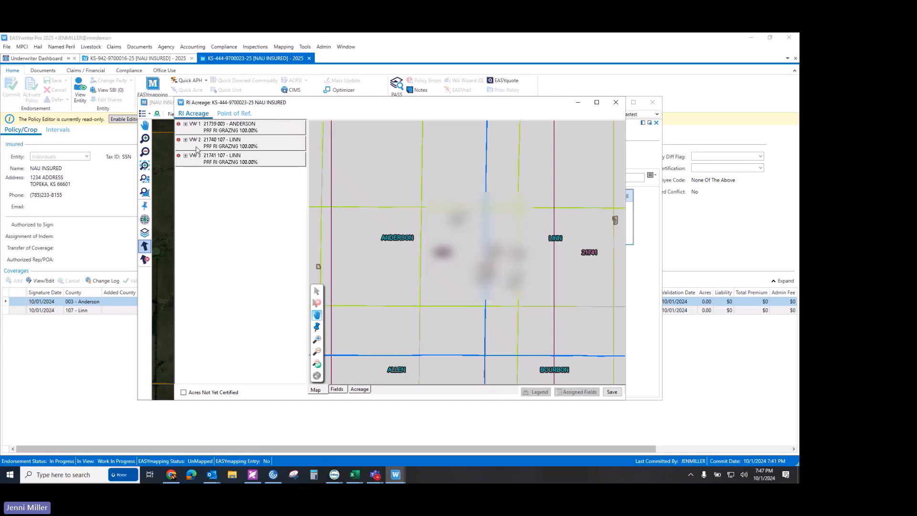
Assign the Anderson field to grid 21739 and set its Field Reported Acres to 30.
click(186, 125)
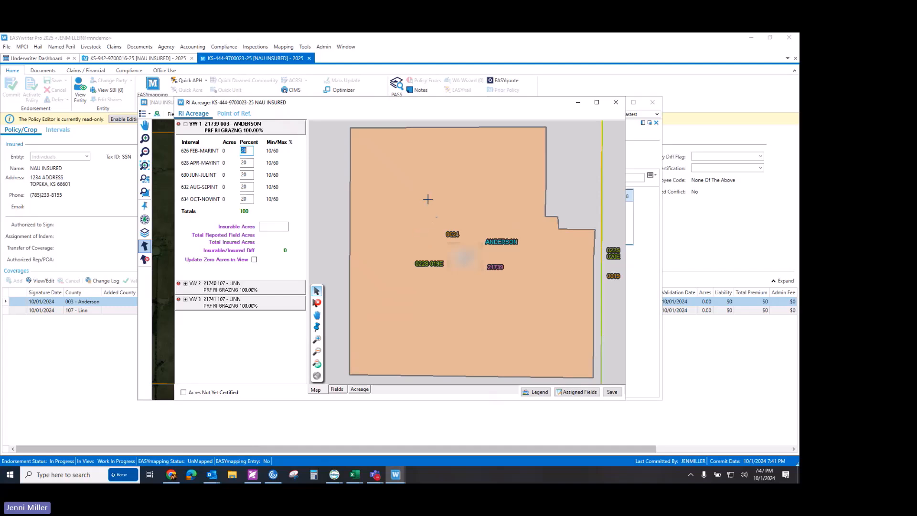
click(447, 199)
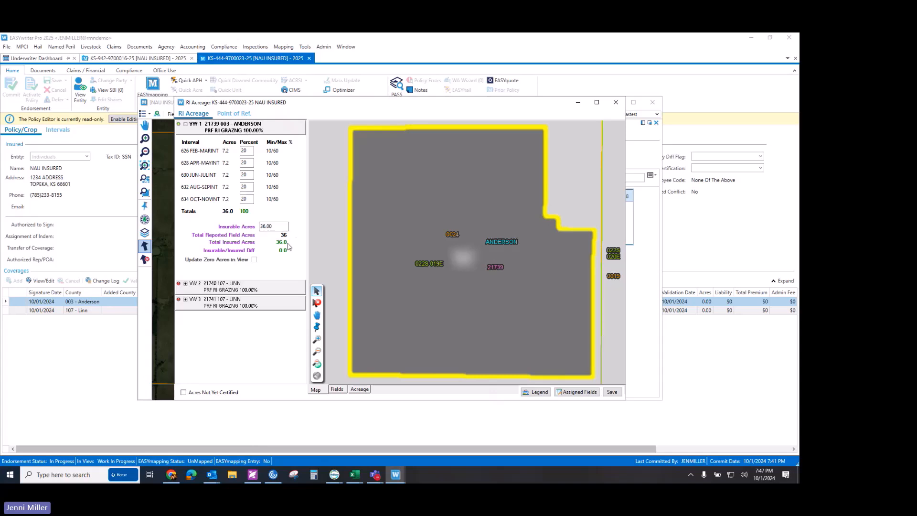
click(335, 391)
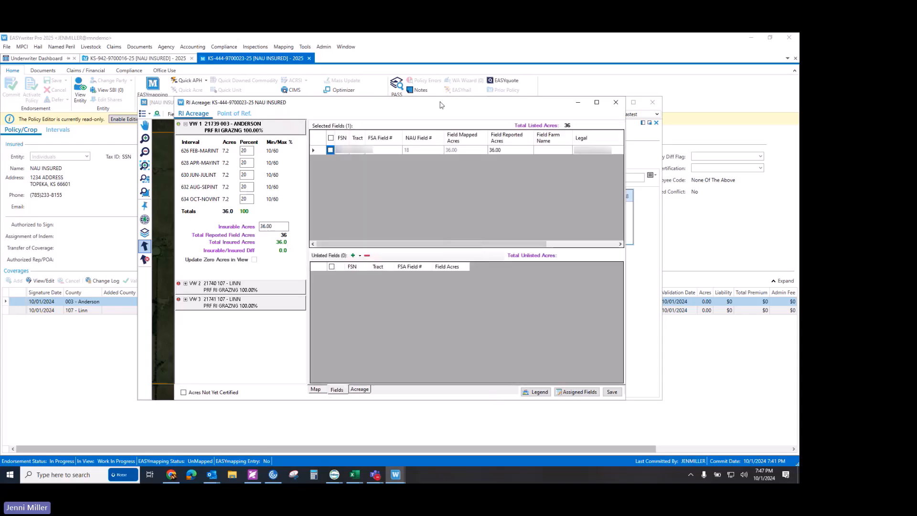
click(505, 150)
text(30)
key(Tab)
Set grid 21739's insurable acres to 30.00, giving 6 acres per interval.
click(316, 390)
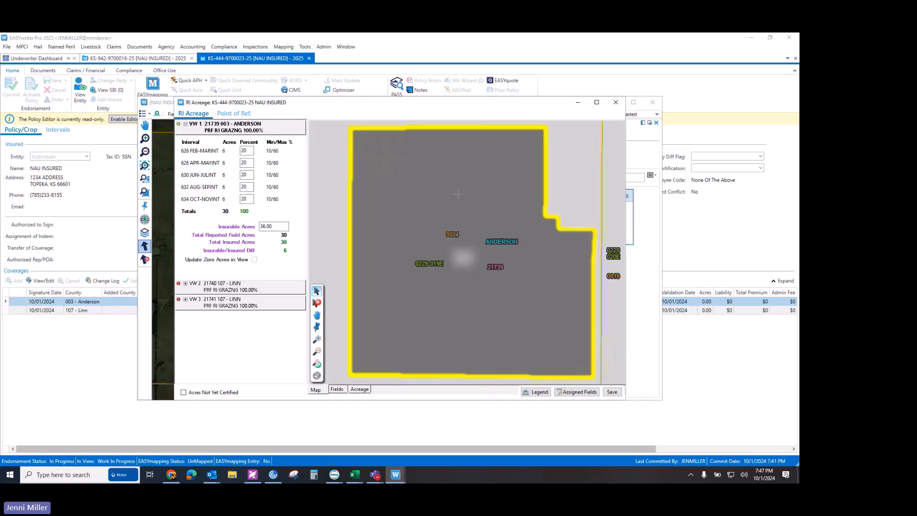
click(278, 228)
text(30)
key(Tab)
Assign the Linn parcels to grid 21740 for 1,196.13 insurable acres, then expand grid 21741.
click(185, 283)
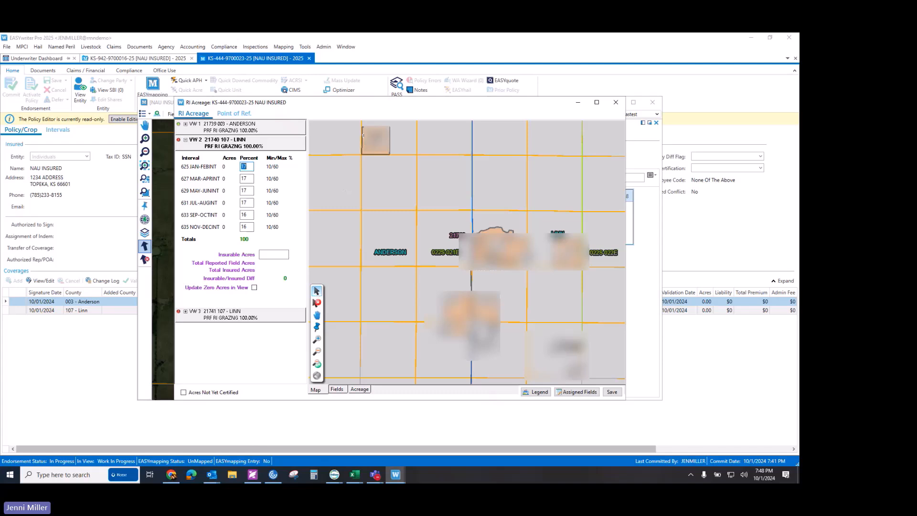
click(363, 136)
drag(353, 124, 601, 362)
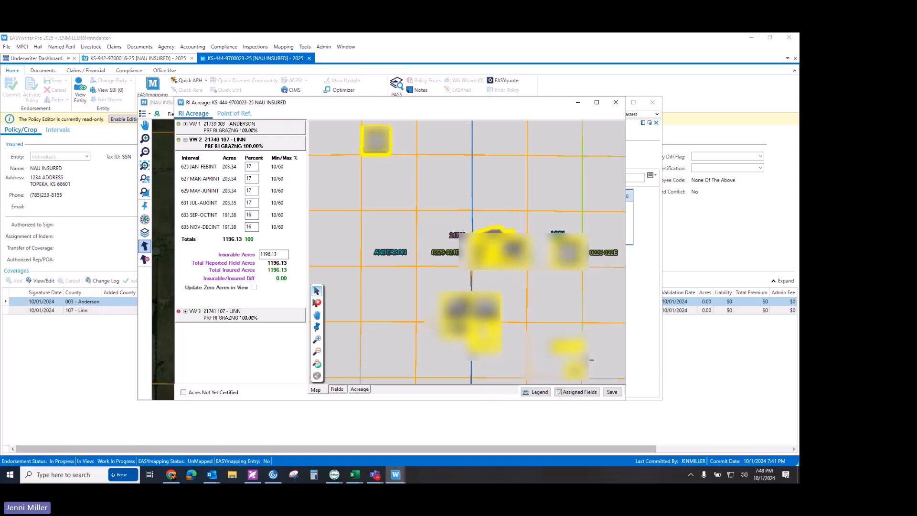
click(337, 390)
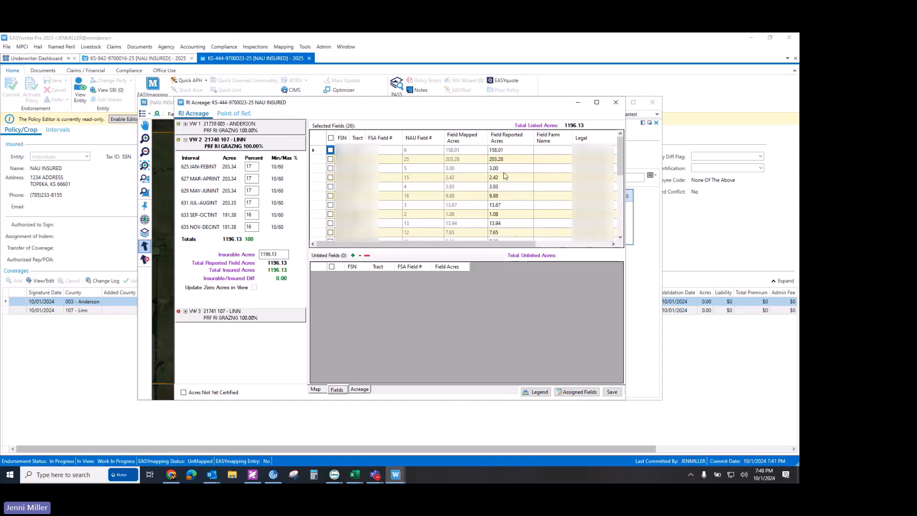
click(316, 389)
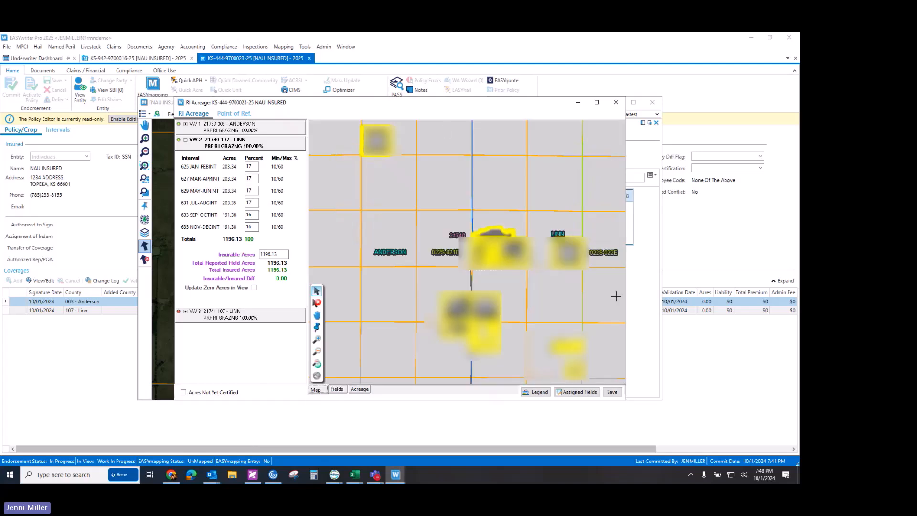
click(185, 311)
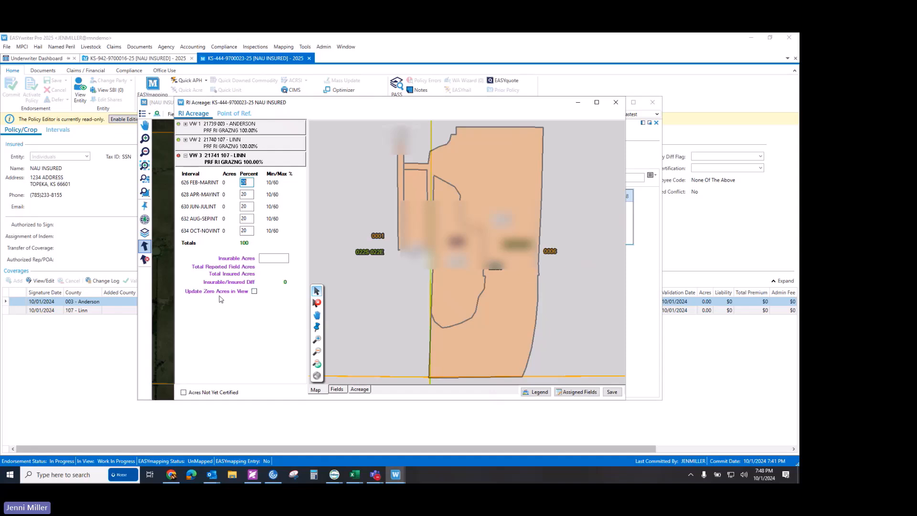
Zero grid 21741's interval percentages via Update Zero Acres, then show the Field Assignment list, moved right.
click(254, 291)
click(254, 292)
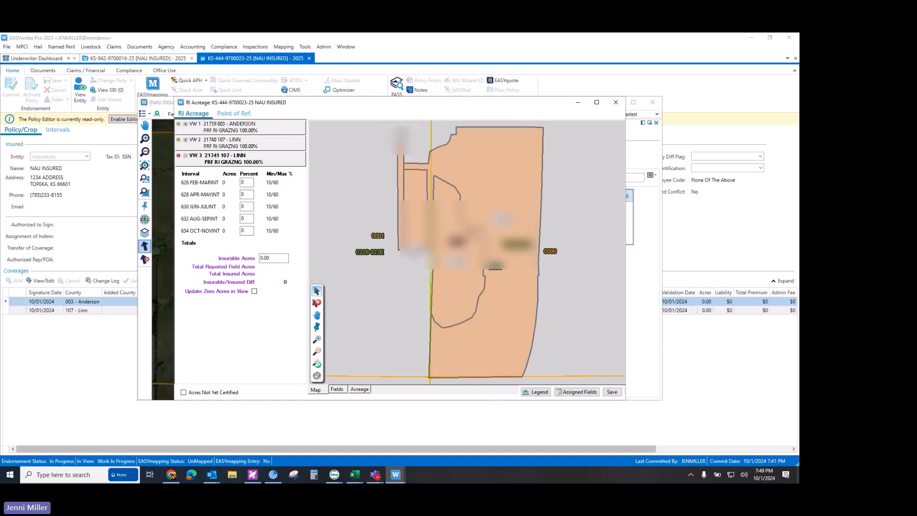
click(591, 394)
drag(387, 138, 523, 138)
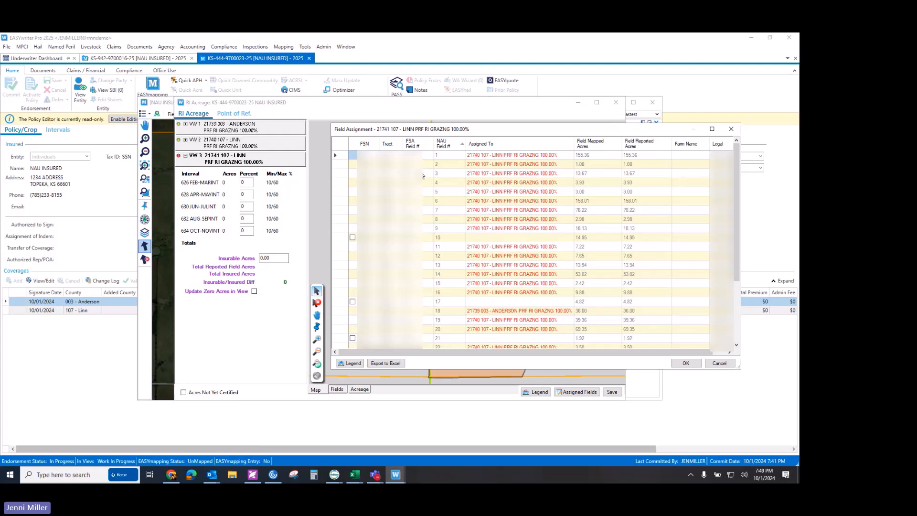
Check Linn fields 10, 17 and 21 for grid 21741 in Field Assignment.
click(353, 238)
click(353, 301)
click(352, 339)
Sort by FSN, lower field 10's reported acres to 14.00, and confirm the assignments.
click(635, 239)
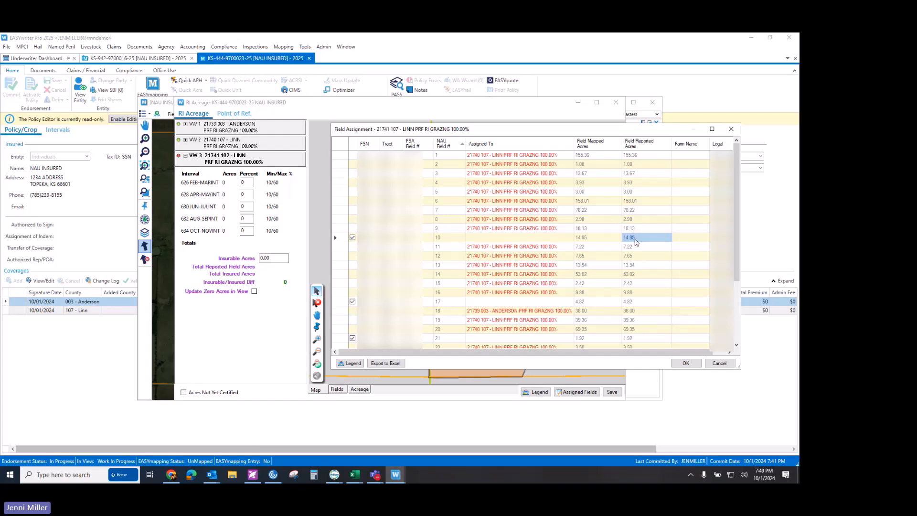
click(364, 144)
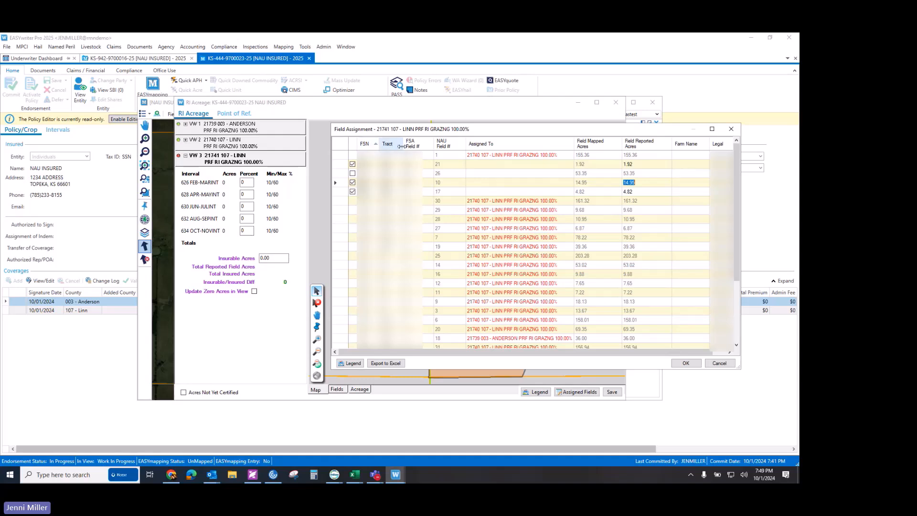
click(635, 193)
click(638, 166)
click(646, 181)
text(14)
key(Tab)
click(698, 364)
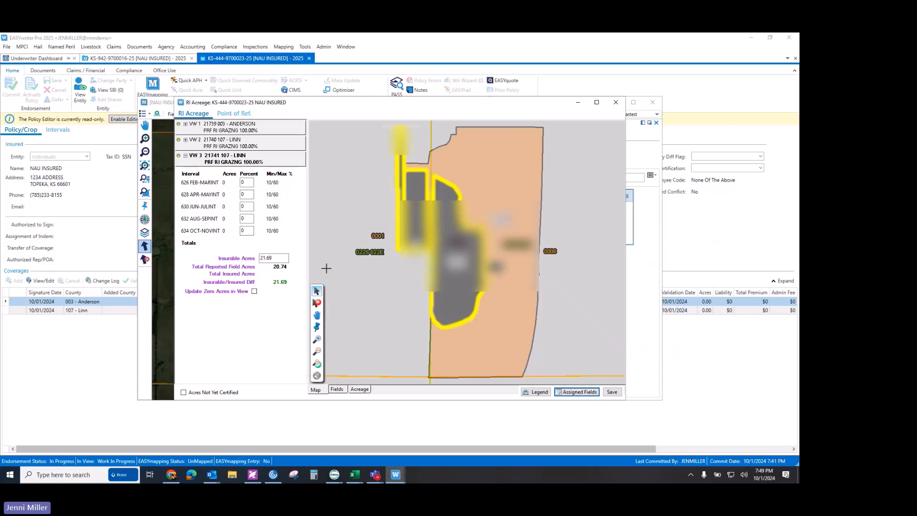
Set all five grid 21741 intervals to 20 percent and insurable acres to 20.74.
click(248, 184)
drag(250, 183, 235, 182)
text(20)
key(Tab)
text(20)
key(Tab)
text(20)
key(Tab)
text(20)
key(Tab)
text(20)
key(Tab)
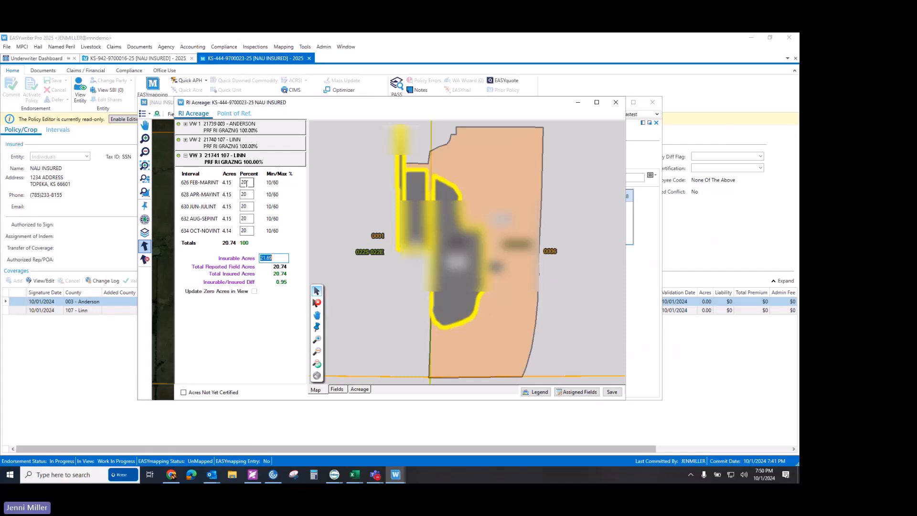
text(20.74)
key(Tab)
Switch to the Point of Ref. tab, bringing up the Unsaved Changes prompt.
click(237, 115)
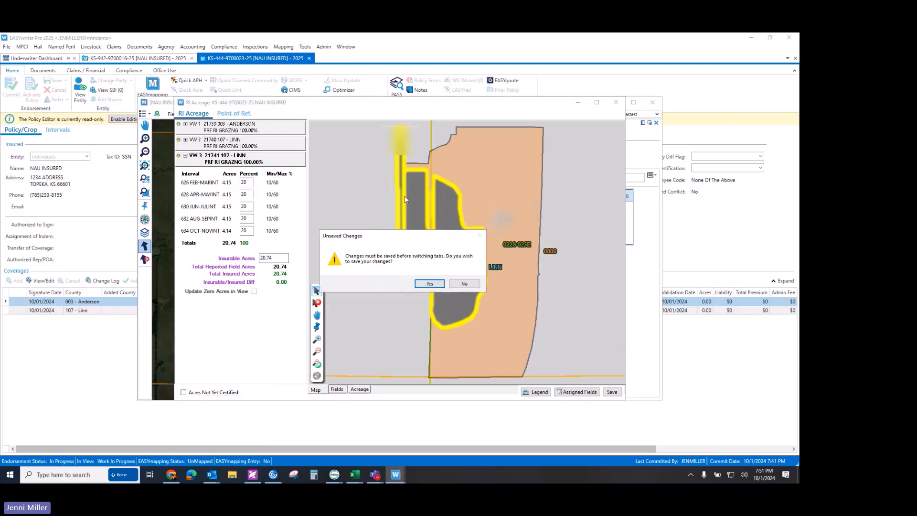
Save the acreage edits and show the Point of Reference map for VW 1 (003 - ANDERSON).
click(430, 284)
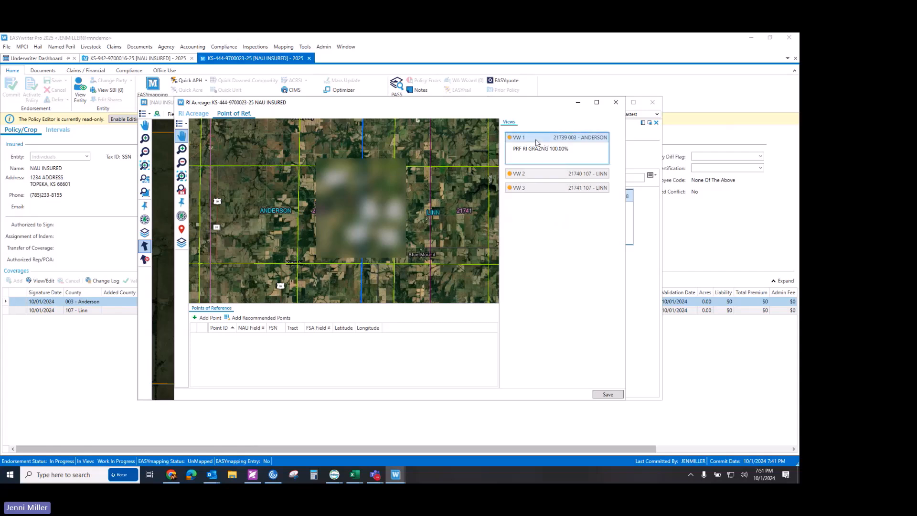
click(537, 142)
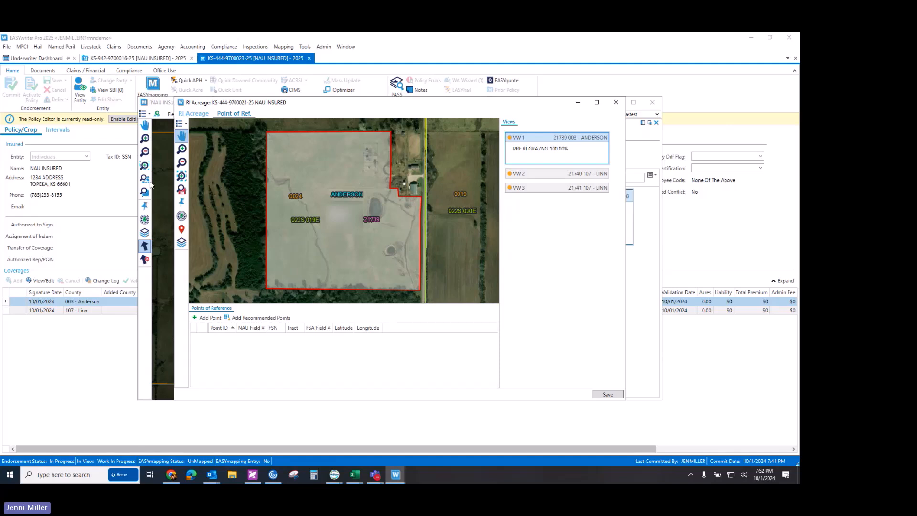
Place reference point 1 inside ANDERSON field 18 for grid 21739, then bring up the VW 2 Linn unit.
click(182, 232)
click(297, 181)
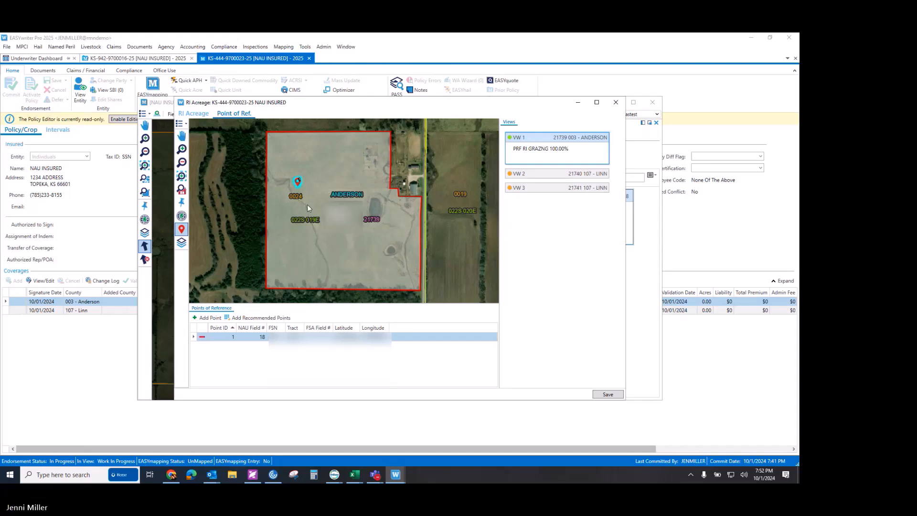
click(552, 175)
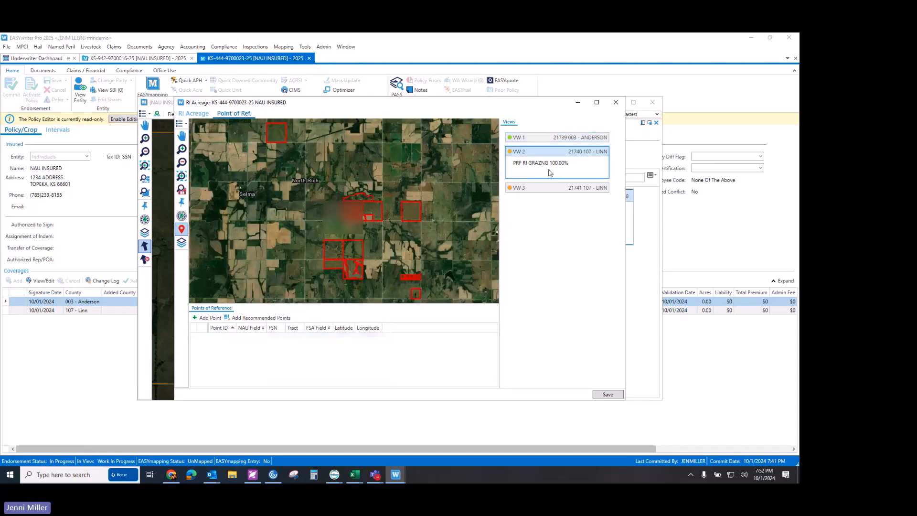
Cancel a manual point entry and add the recommended reference points for Linn grid 21740.
click(209, 319)
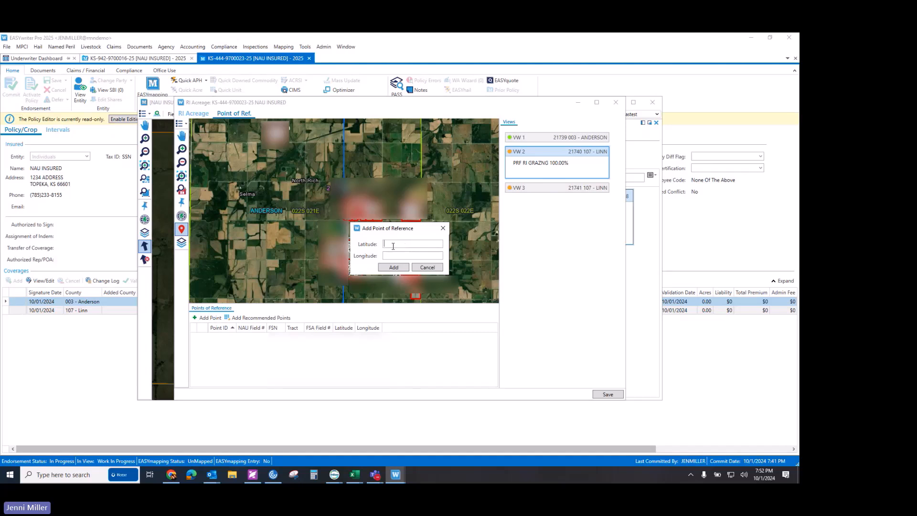
click(422, 269)
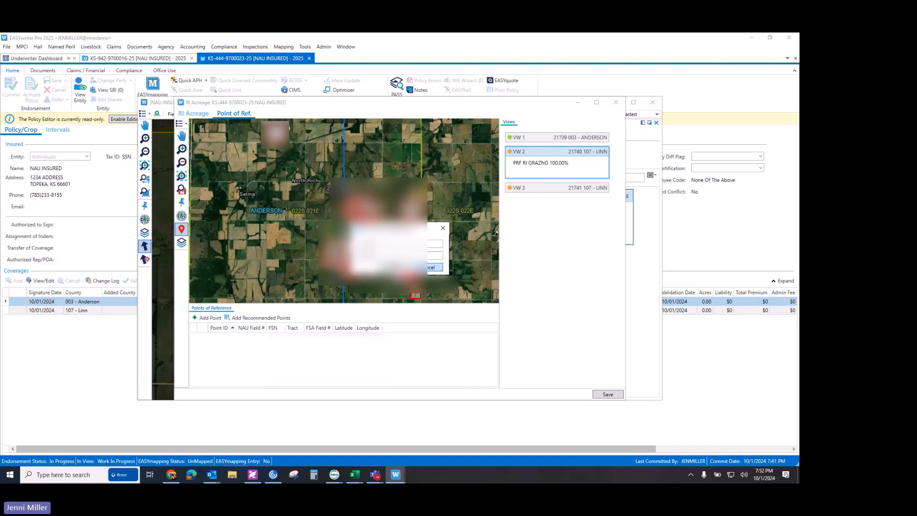
click(261, 317)
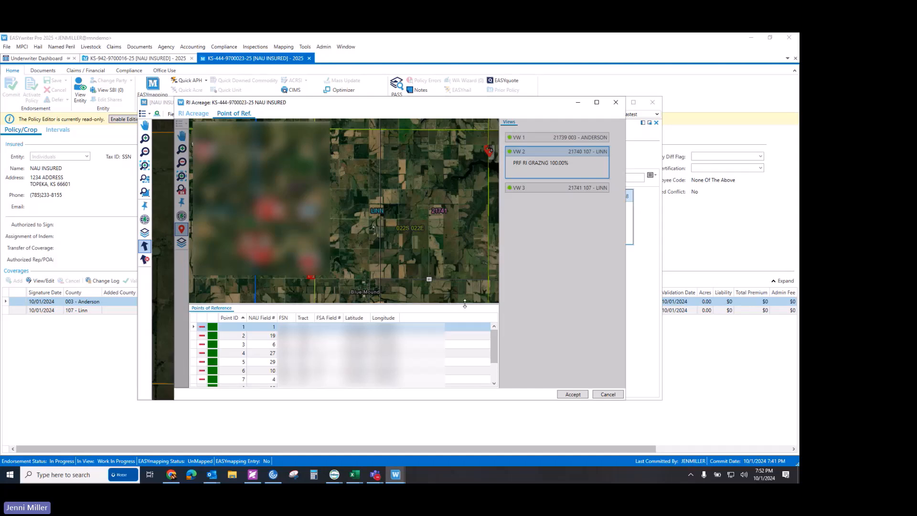
Accept and save the recommended reference points, then close the RI Acreage and EASYmapping windows.
click(573, 395)
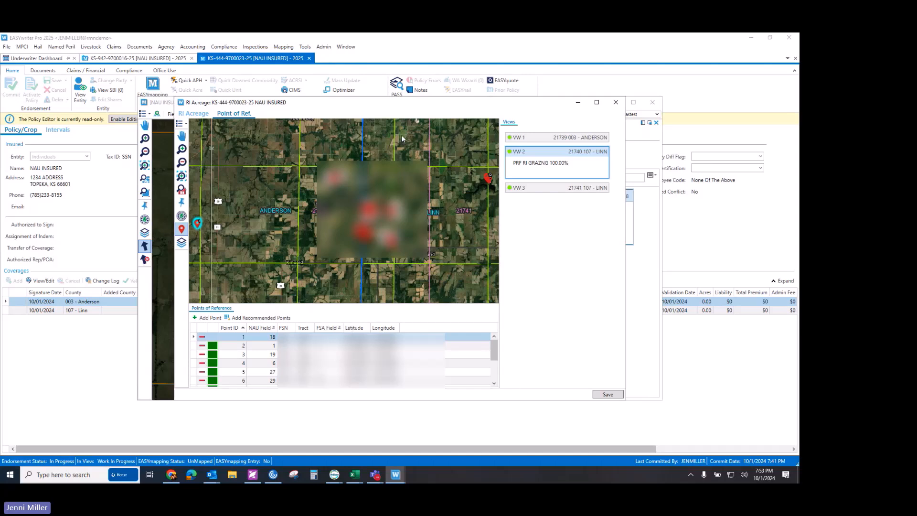
click(608, 394)
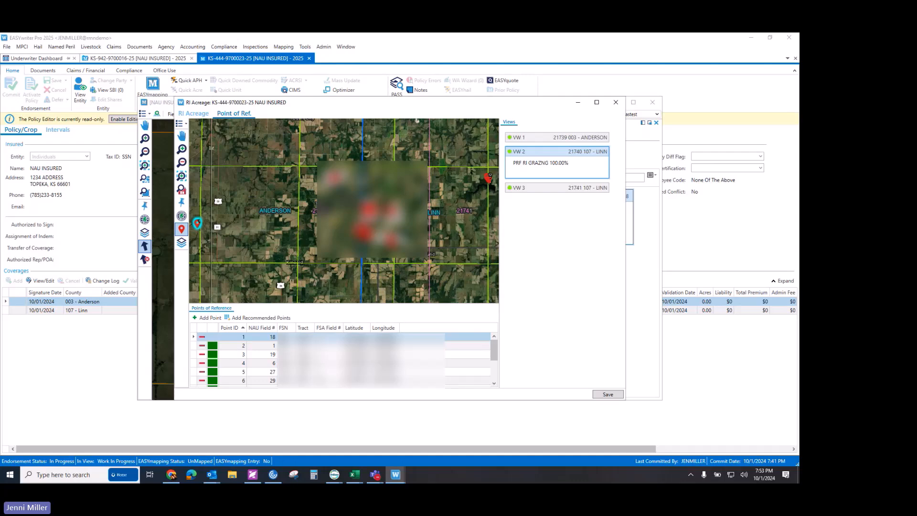
click(616, 102)
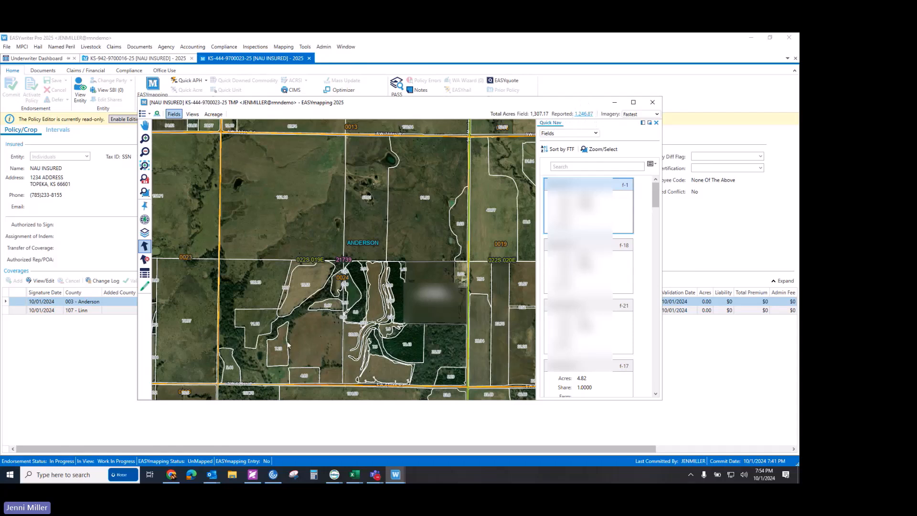
click(652, 102)
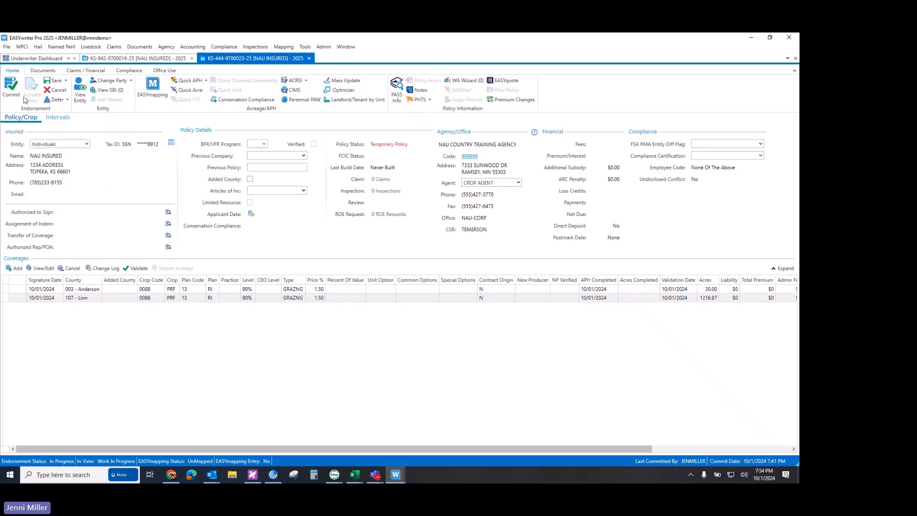
Commit the endorsement with the New Documents option checked.
click(14, 89)
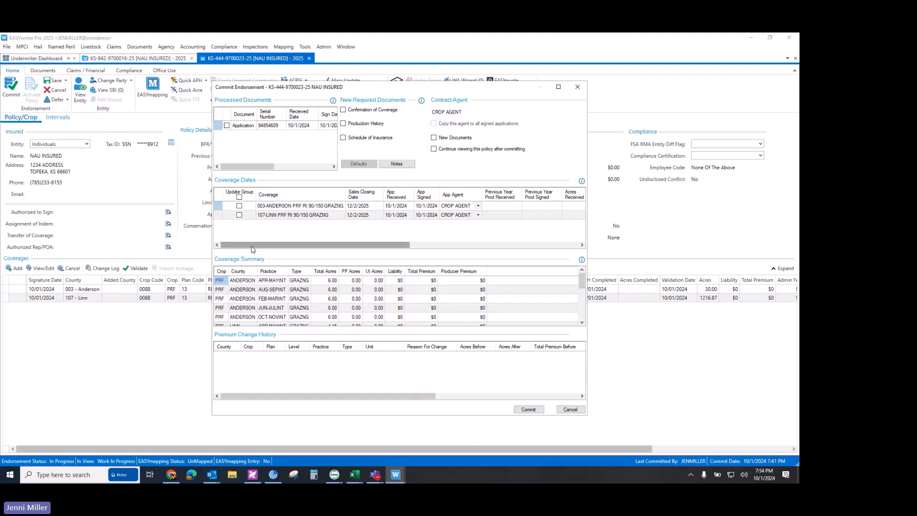
drag(252, 249, 286, 249)
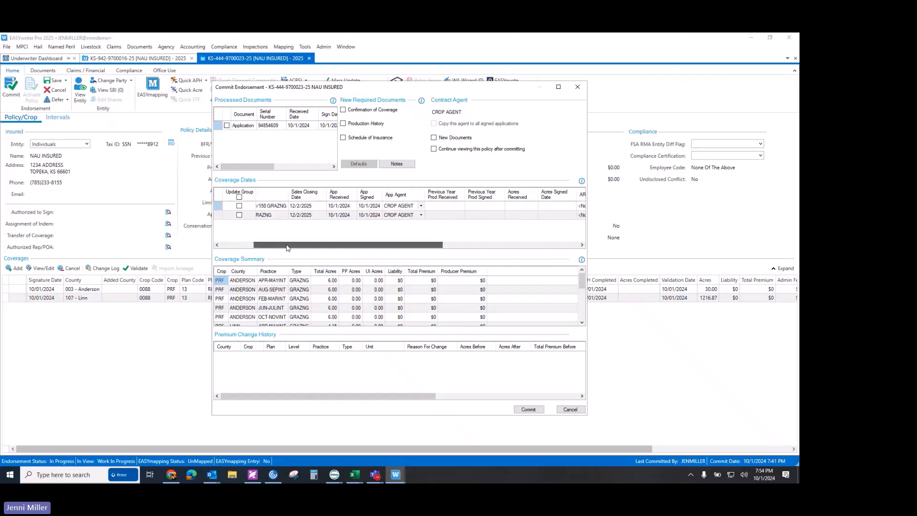
click(449, 139)
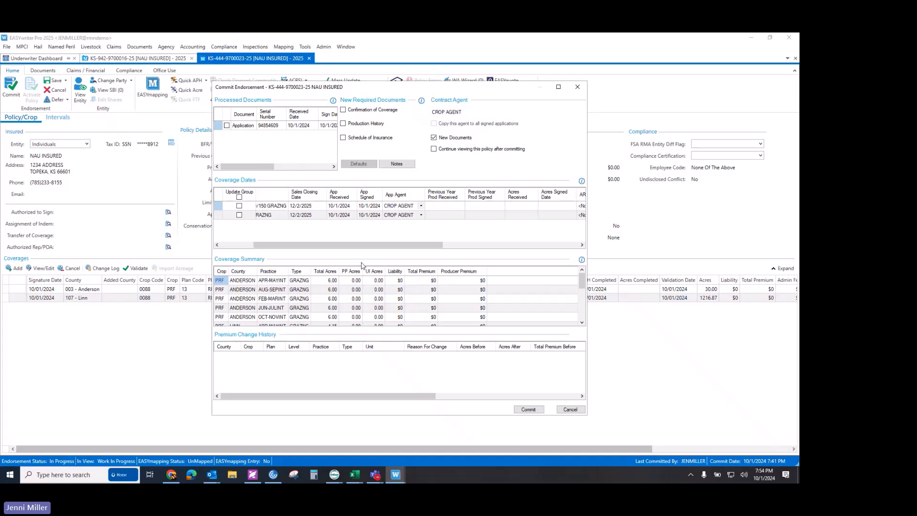
click(528, 409)
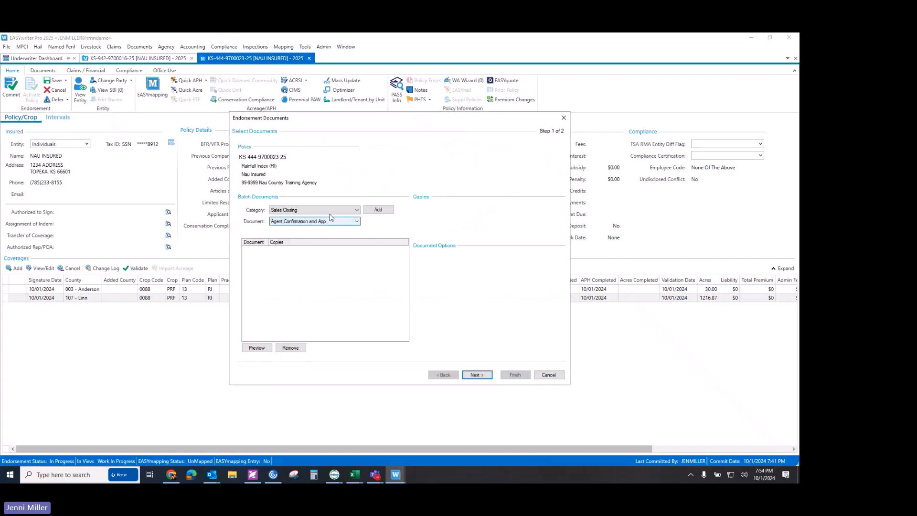
Add the Renewal Packet from <All Documents> to the batch with Unmask Tax ID's checked.
click(303, 211)
click(287, 217)
click(293, 222)
scroll(292, 267, down, 6)
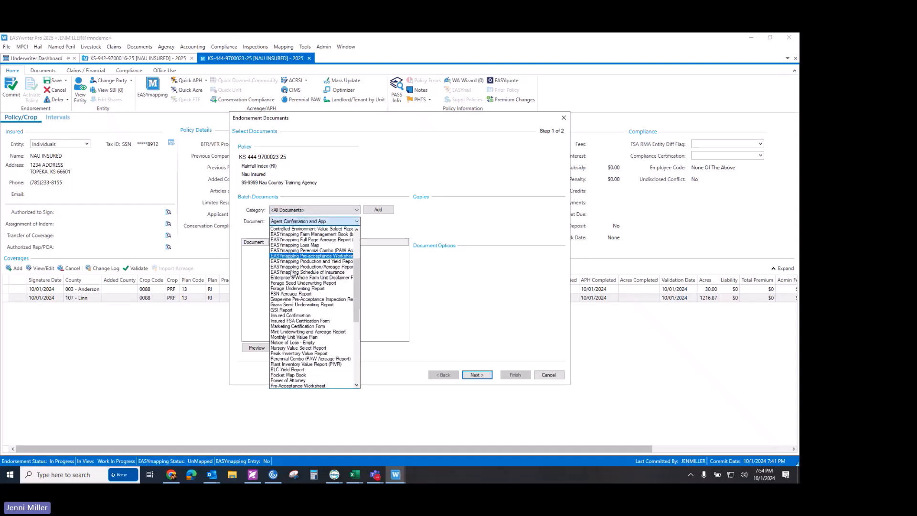
scroll(292, 273, down, 1)
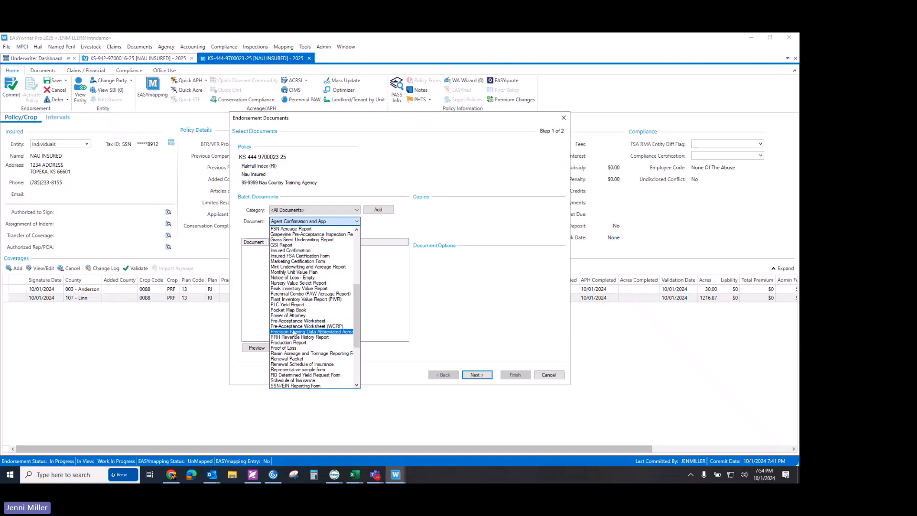
click(287, 359)
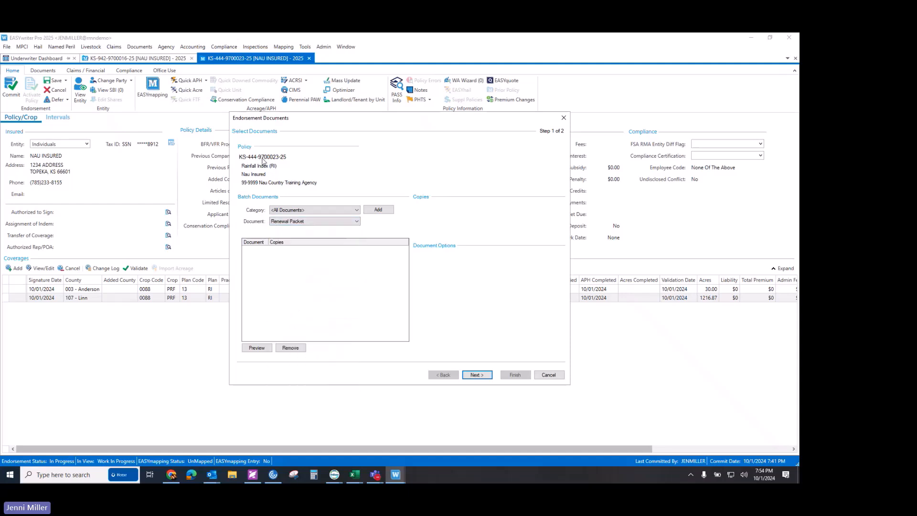
click(387, 211)
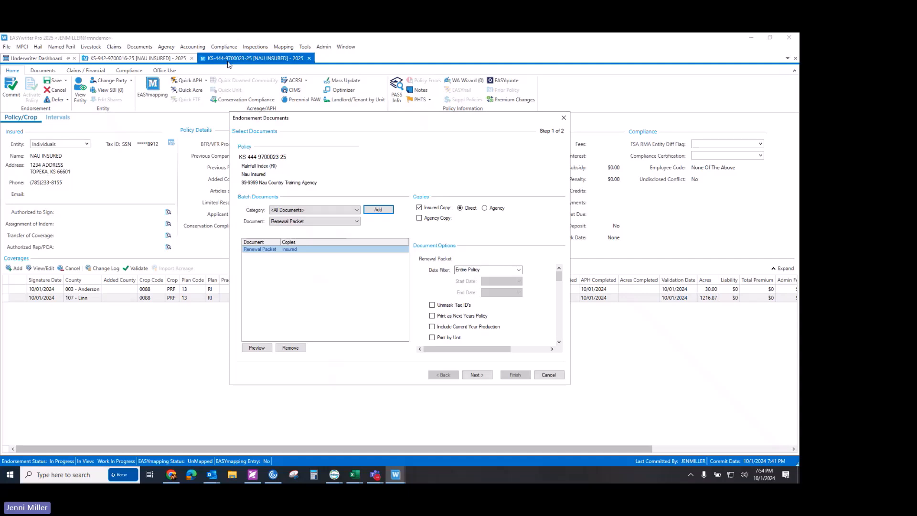
click(433, 306)
click(257, 349)
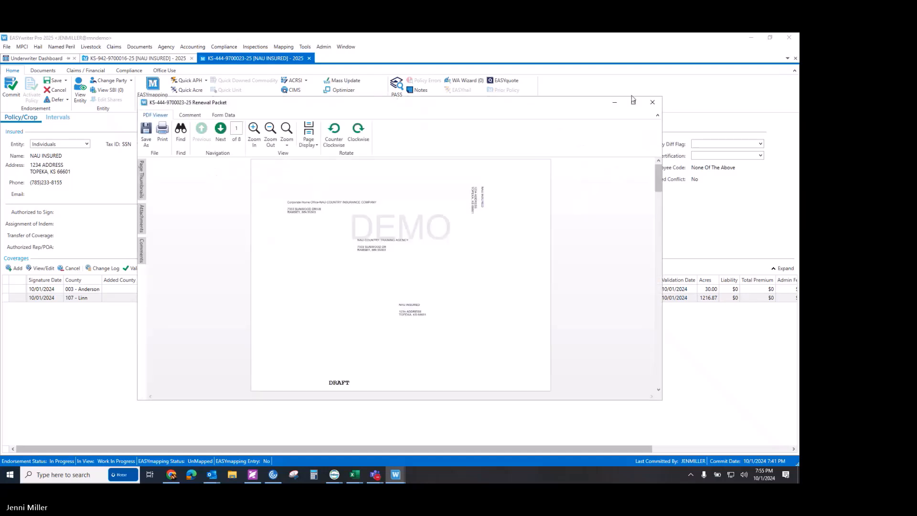
click(634, 102)
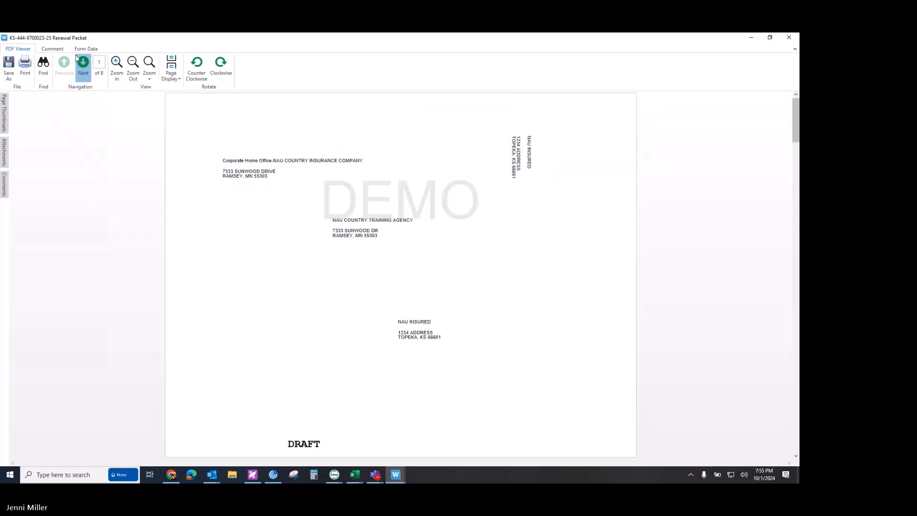
click(75, 54)
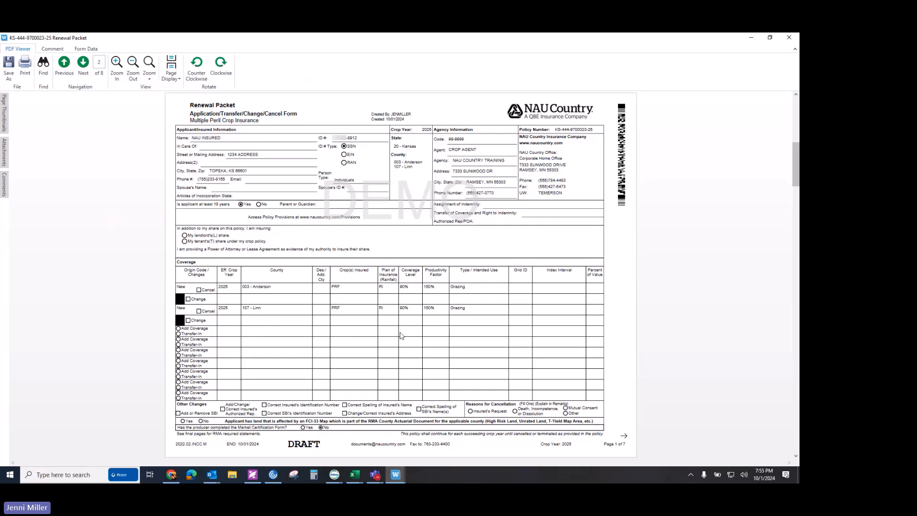
click(83, 70)
click(83, 70)
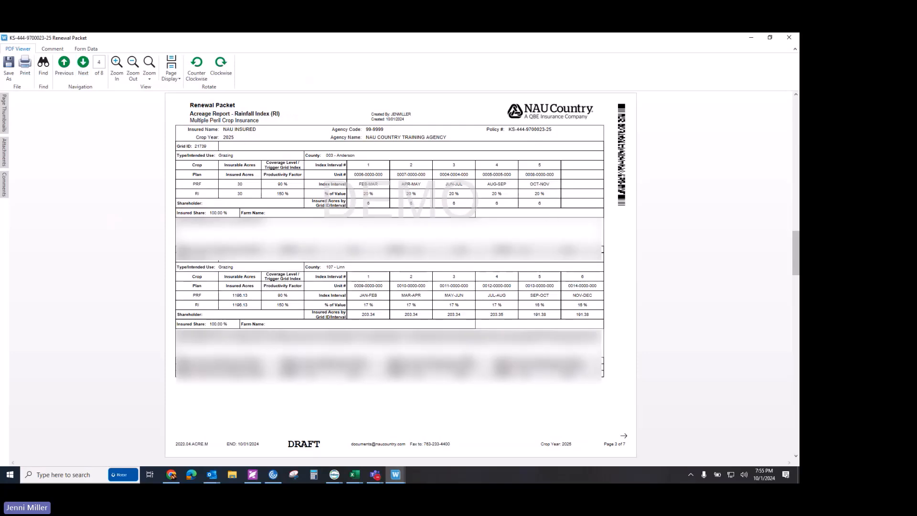
click(84, 66)
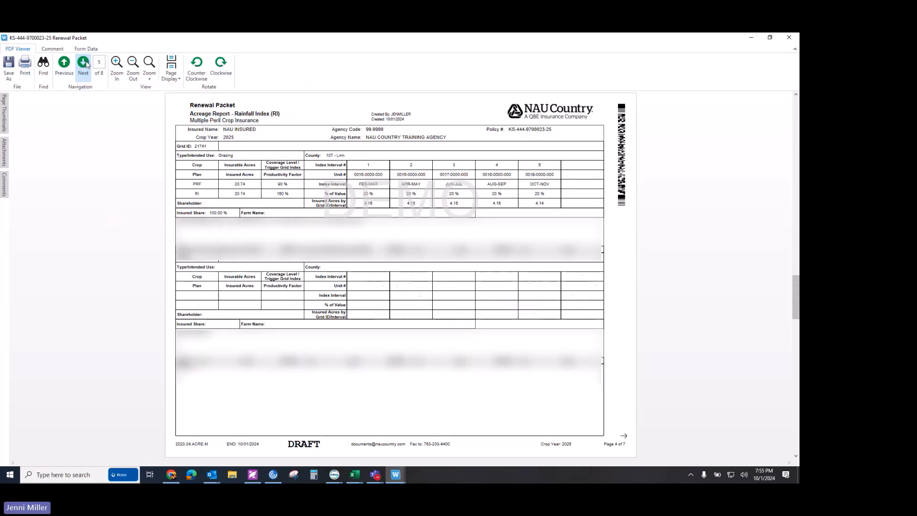
click(84, 64)
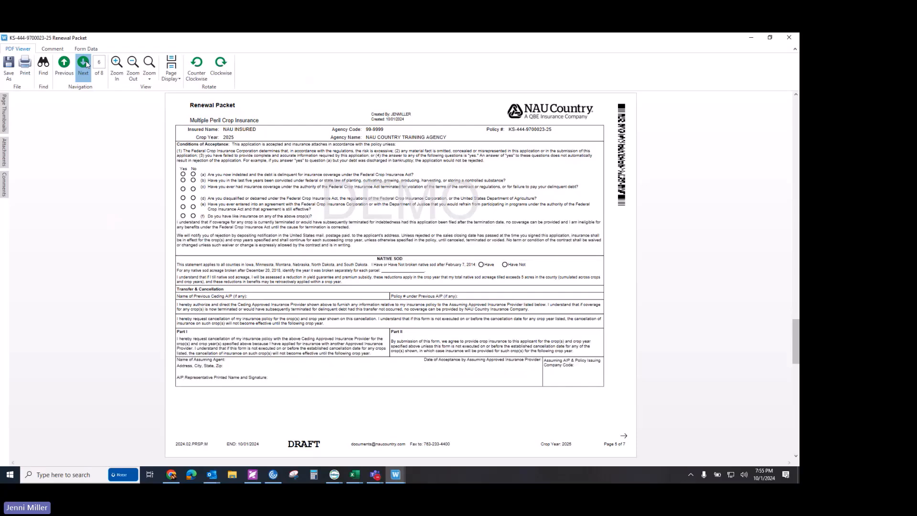
click(84, 64)
scroll(269, 357, down, 1)
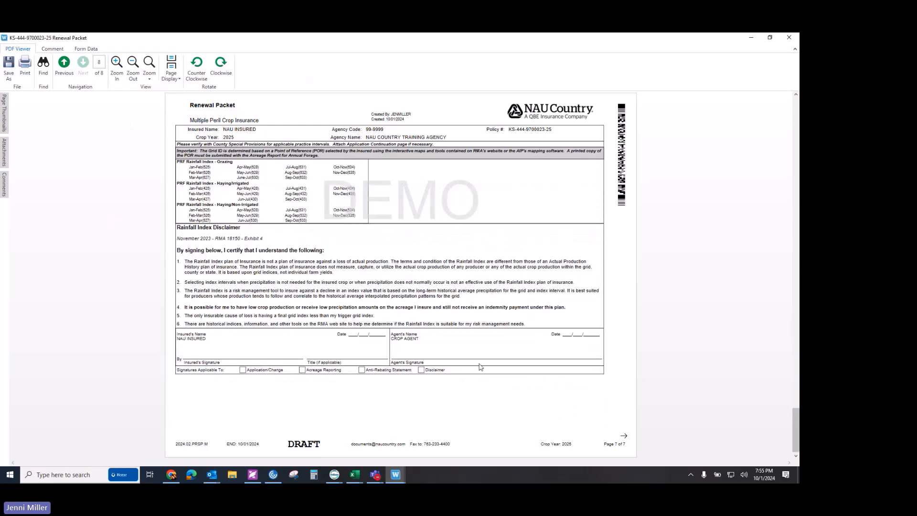
click(782, 42)
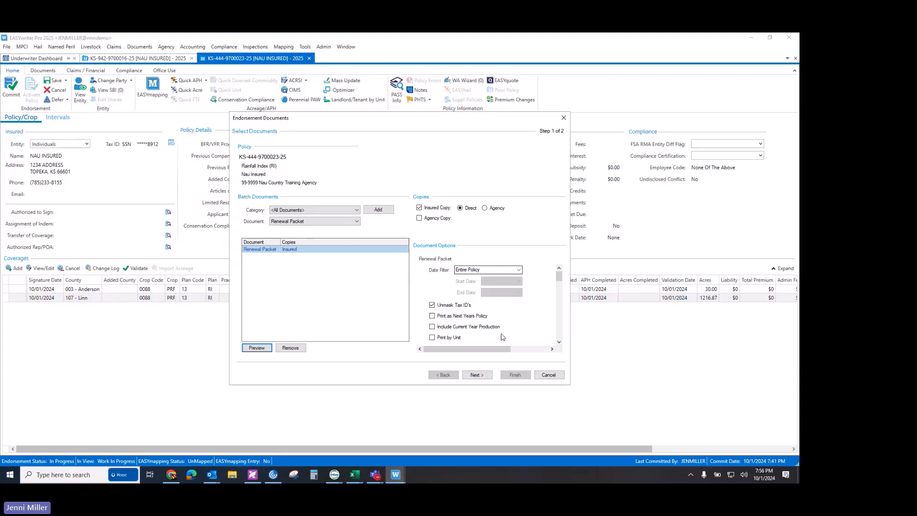
On the Commit Options step, set delivery to Send to EASYsign instead of Print Now or Download.
click(478, 375)
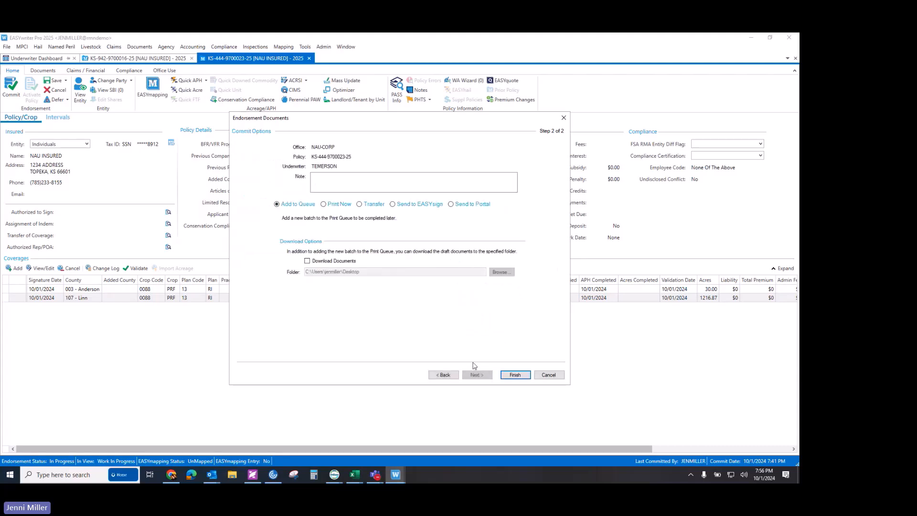
click(329, 208)
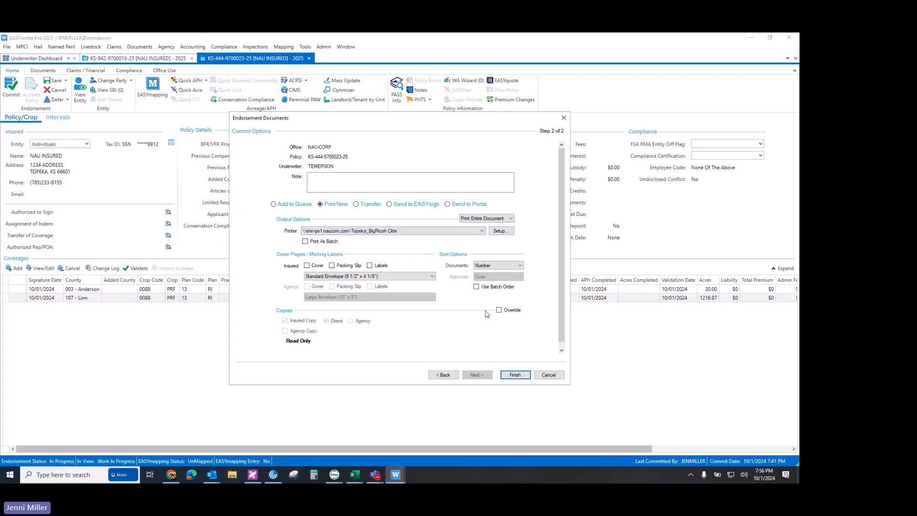
click(488, 219)
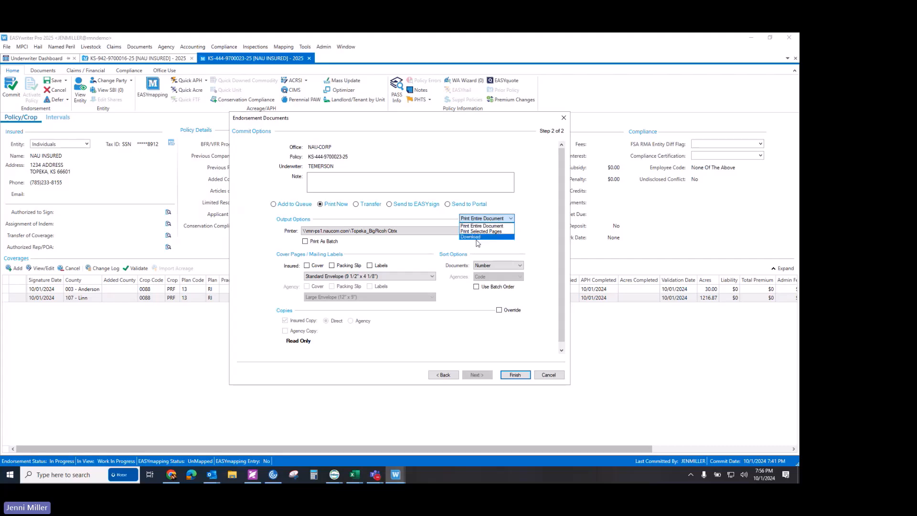
click(479, 238)
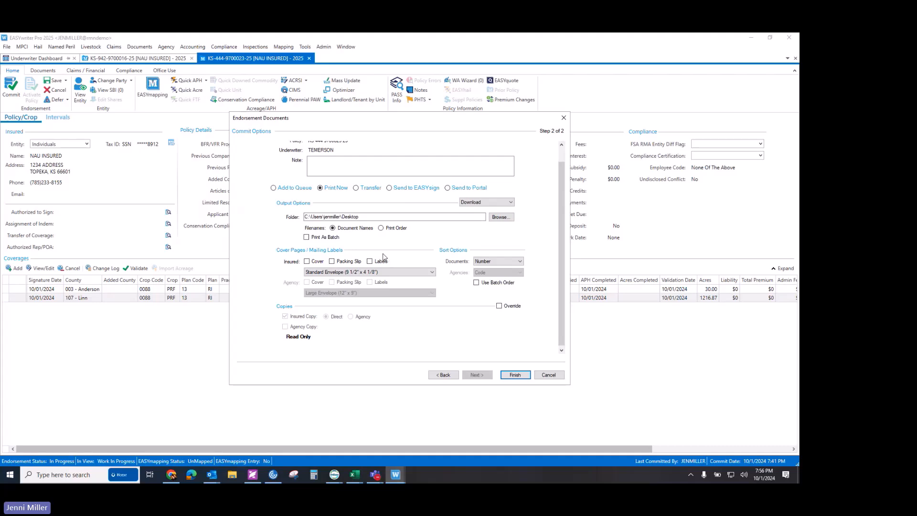
click(409, 188)
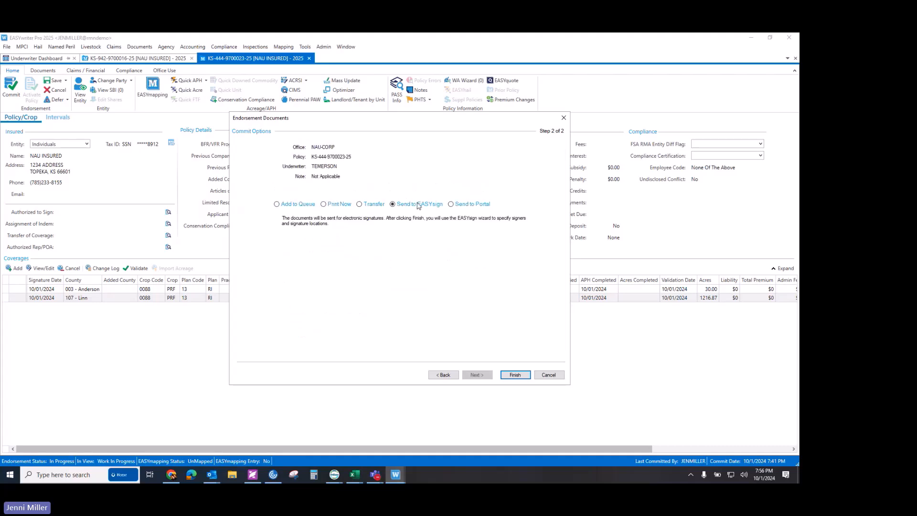